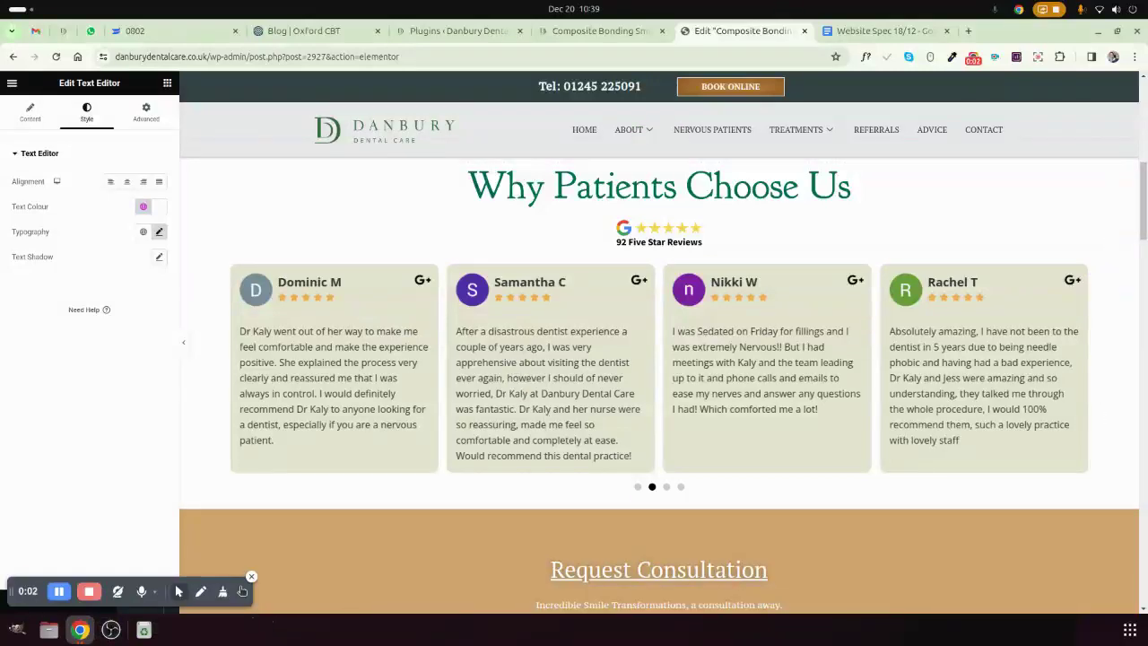
- Bring up the Wistia tab showing the 0802 video page
scroll(578, 338, up, 4)
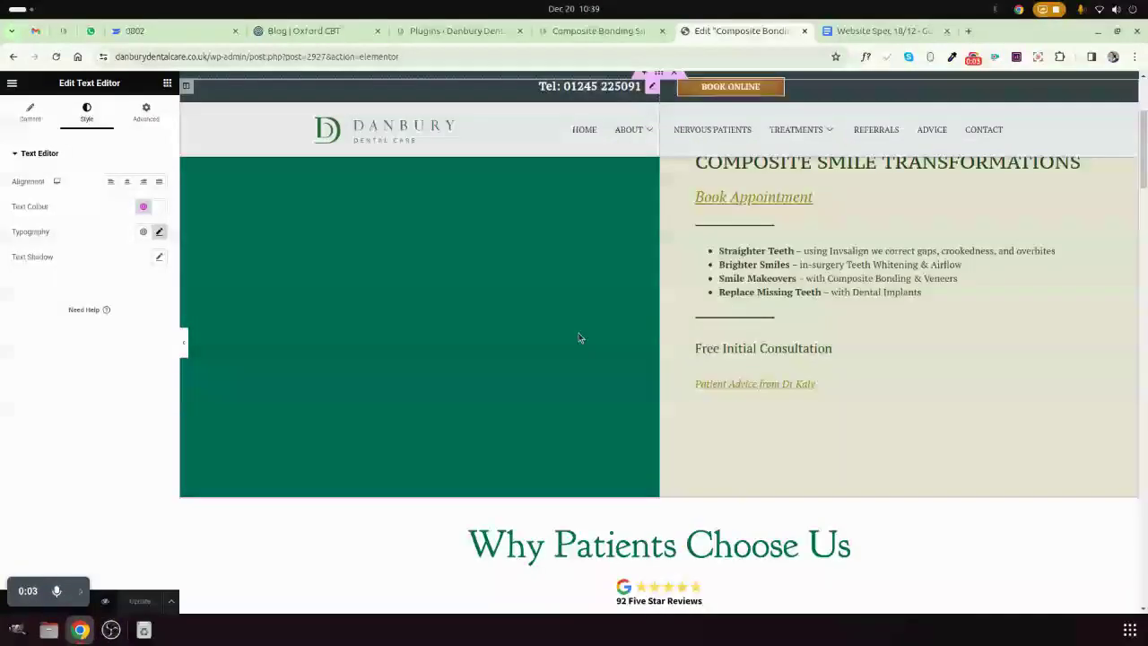
scroll(651, 338, up, 2)
scroll(592, 341, down, 7)
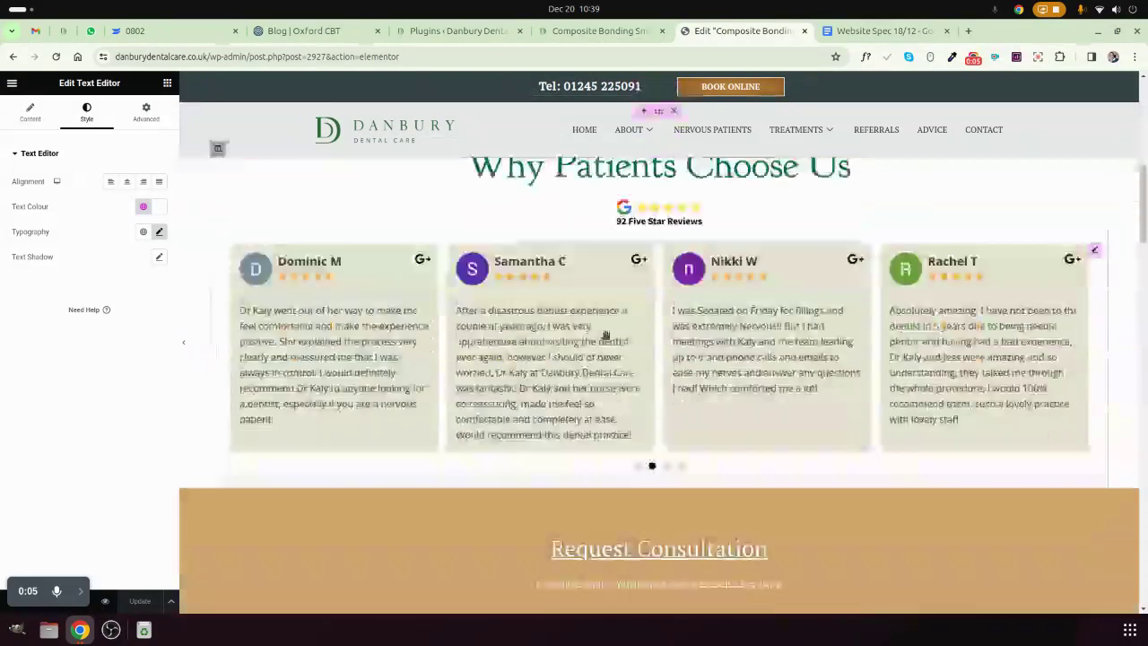
scroll(605, 336, down, 4)
scroll(404, 193, up, 3)
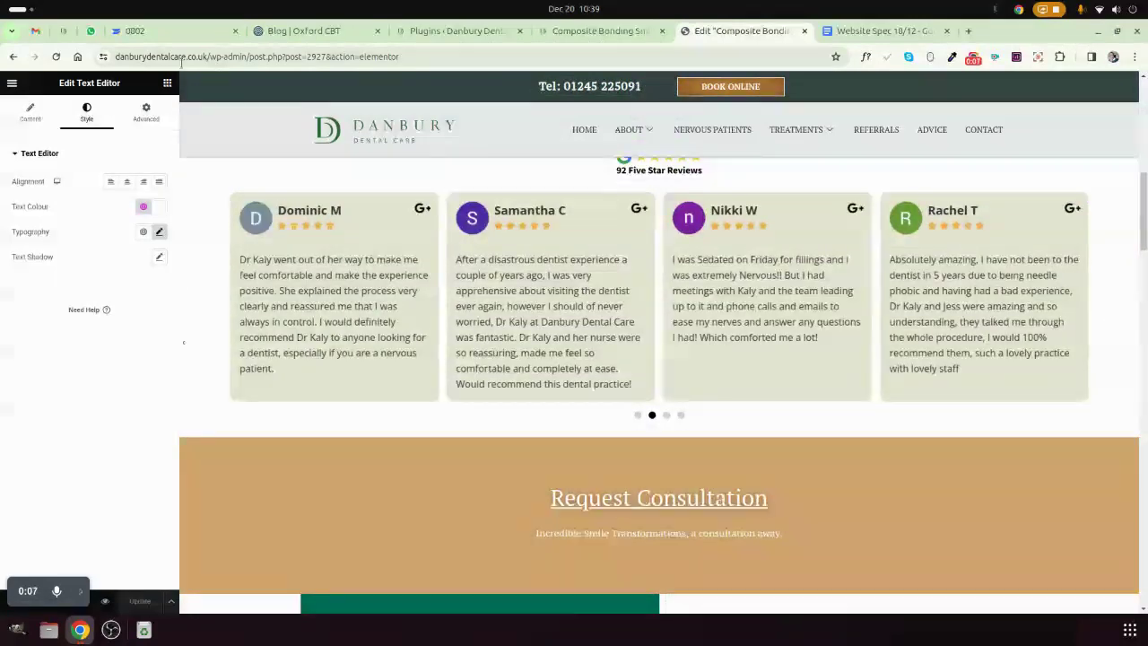
click(144, 31)
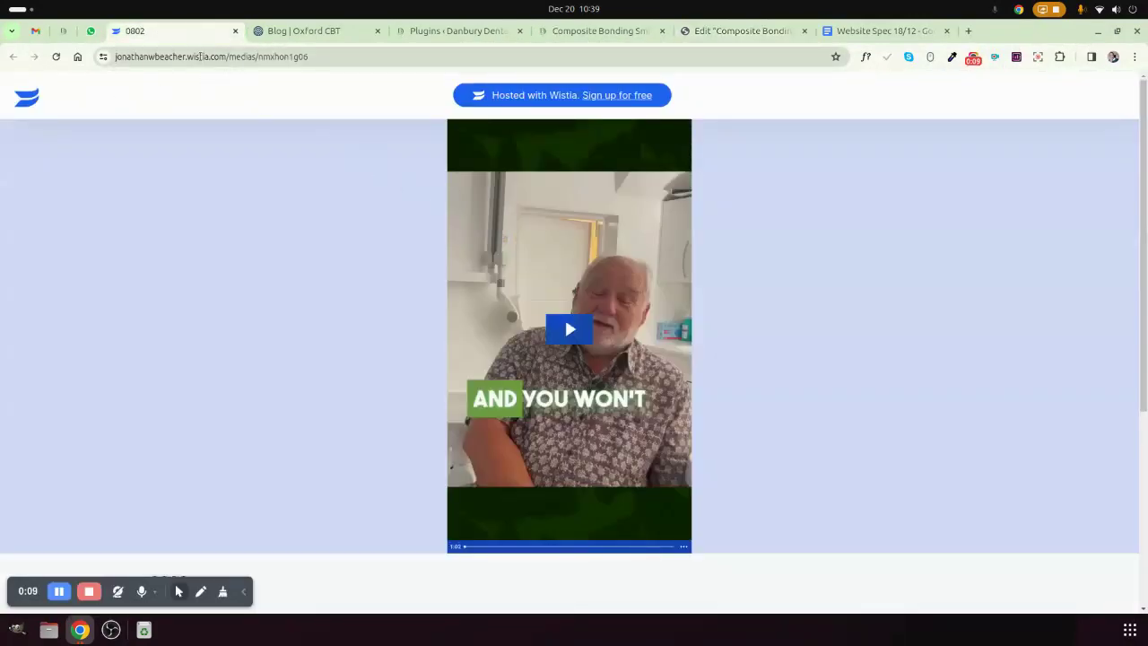
drag(196, 57, 203, 57)
scroll(384, 395, down, 3)
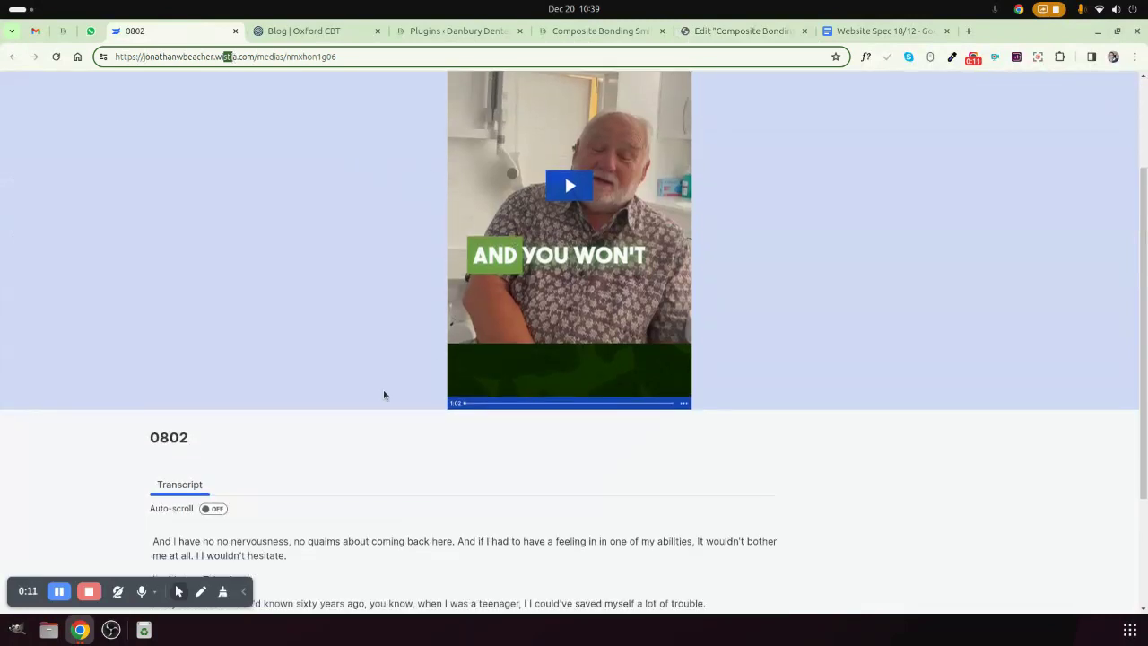
scroll(527, 218, up, 3)
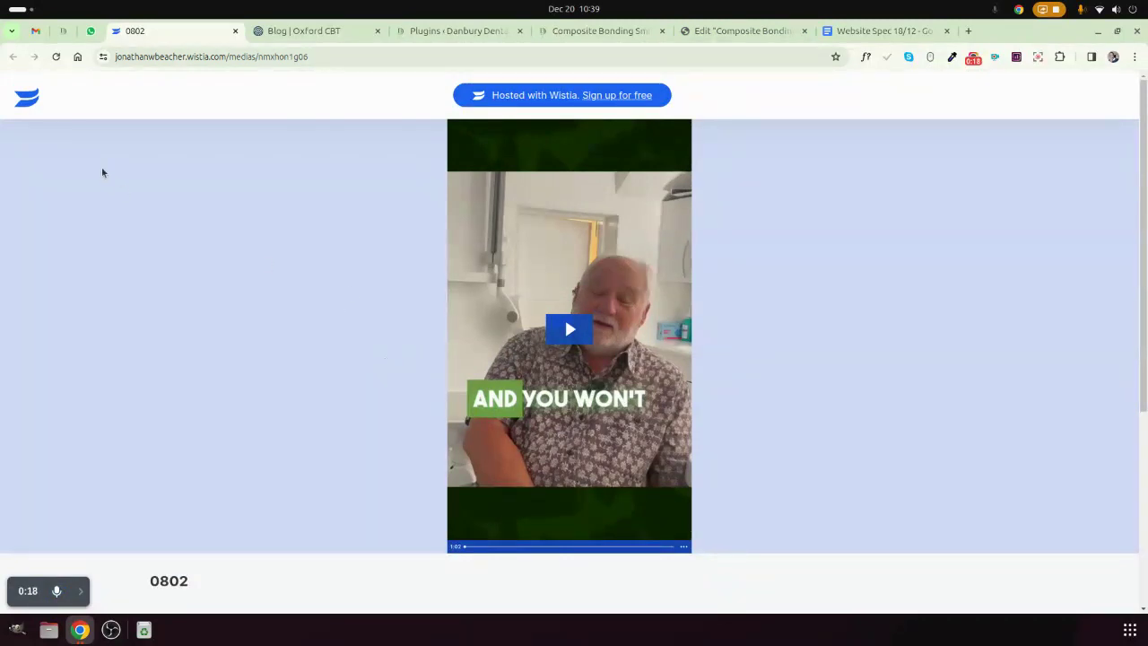
- Copy the 0802 video page's web address and return to the Danbury page editor
click(260, 57)
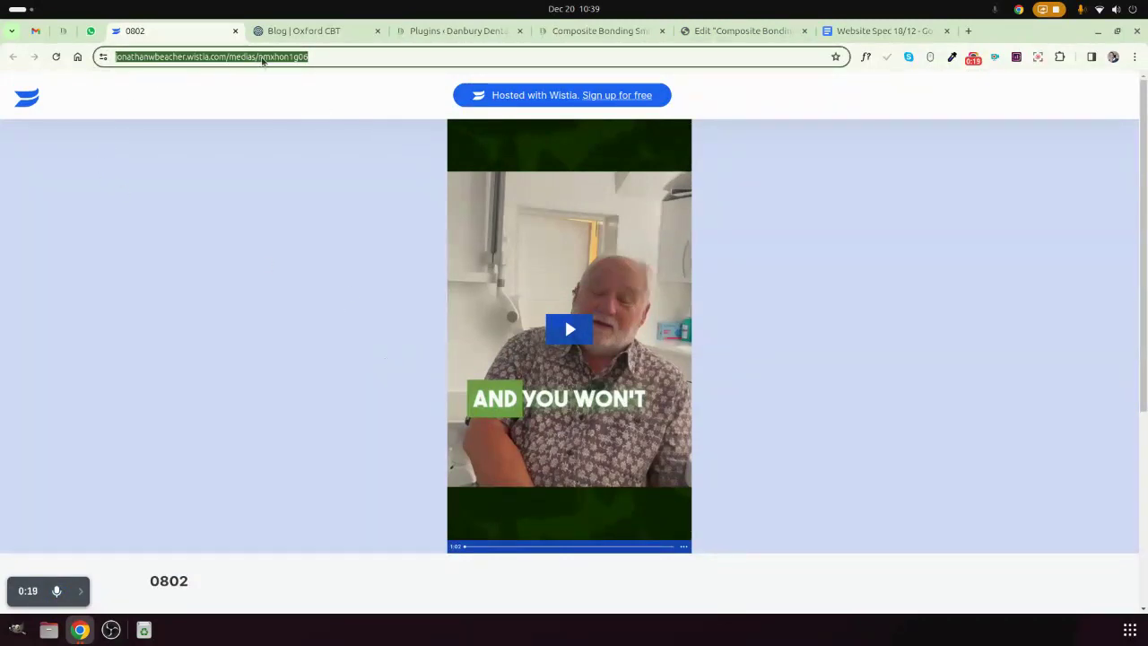
right_click(261, 59)
click(318, 147)
click(736, 30)
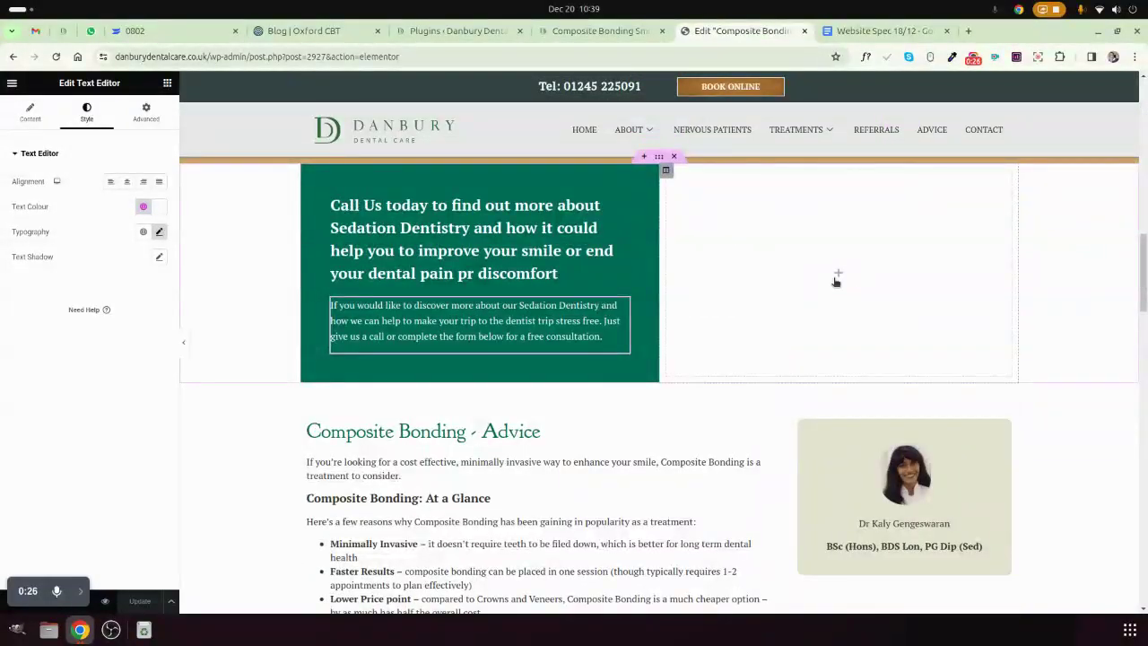
- Search widgets for 'video' and drop a Video widget into the empty right column
click(836, 280)
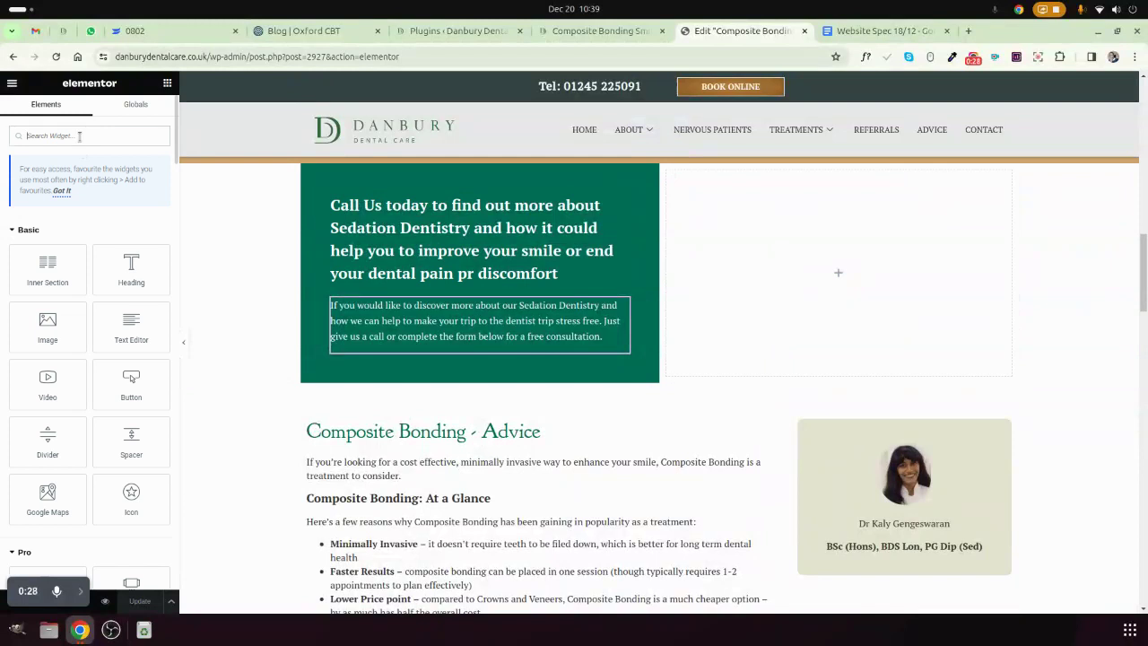
text(elementor)
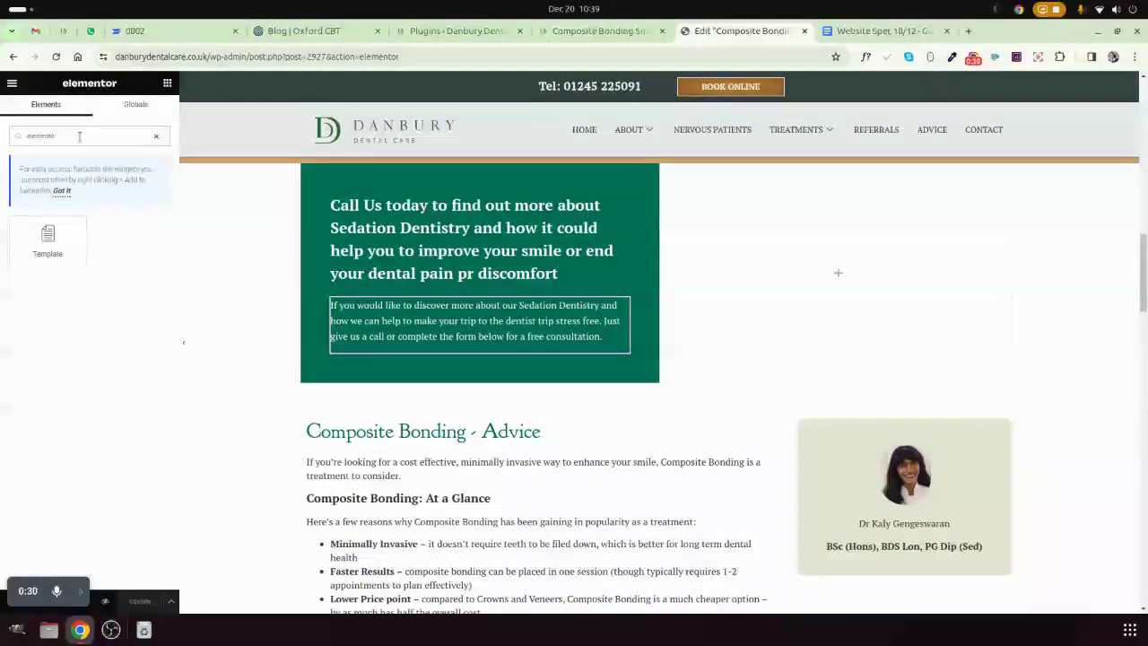
key(BackSpace)
key(BackSpace)
key(BackSpace)
key(BackSpace)
key(BackSpace)
key(BackSpace)
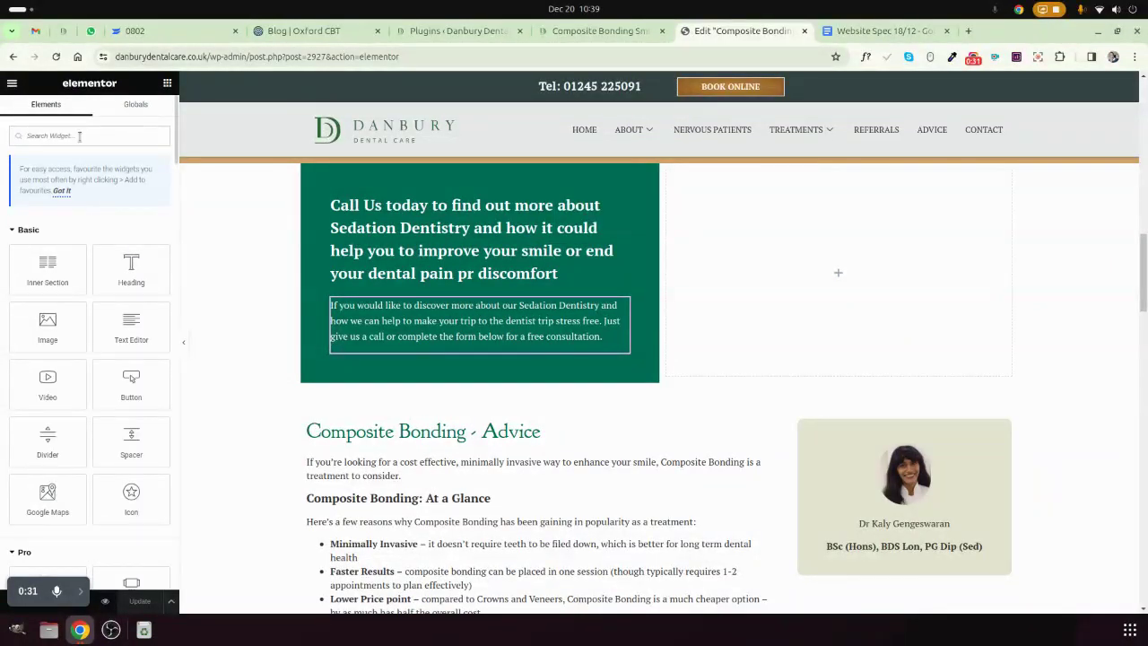
text(video)
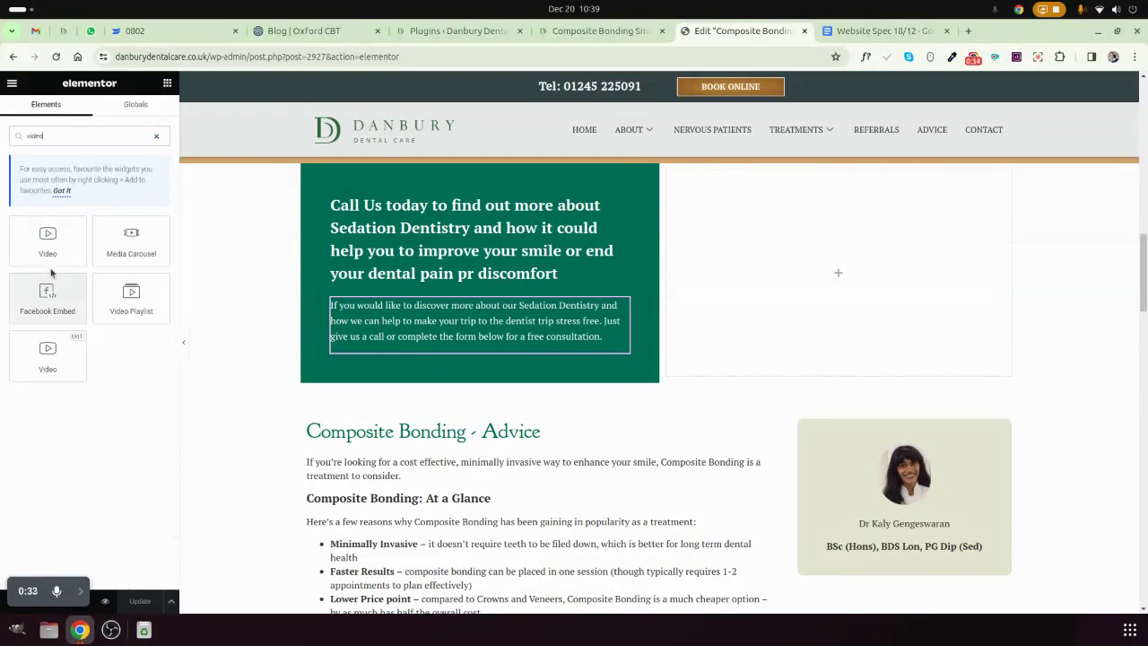
drag(48, 242, 763, 297)
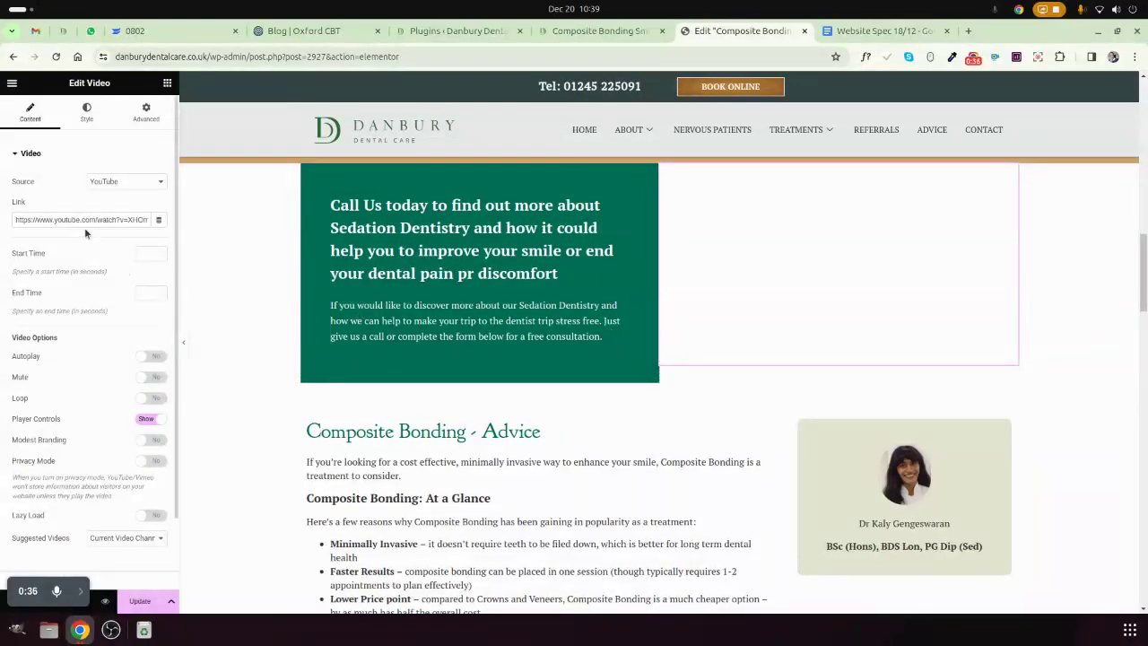
- Replace the video's YouTube link with the copied Wistia video address
right_click(86, 224)
click(113, 271)
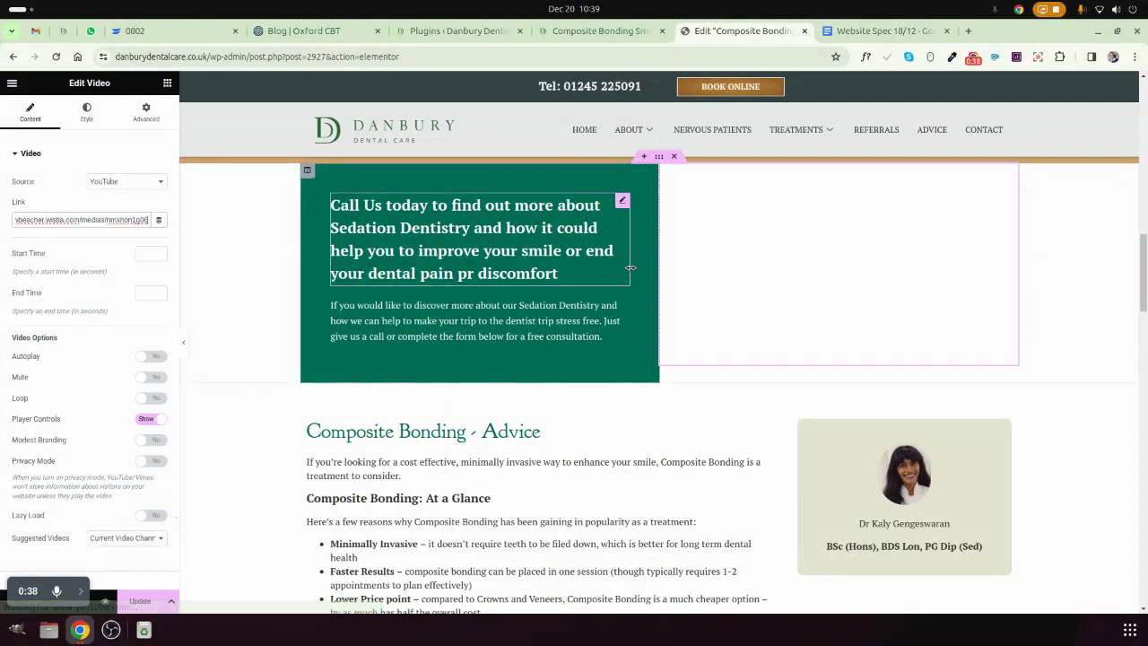
click(112, 182)
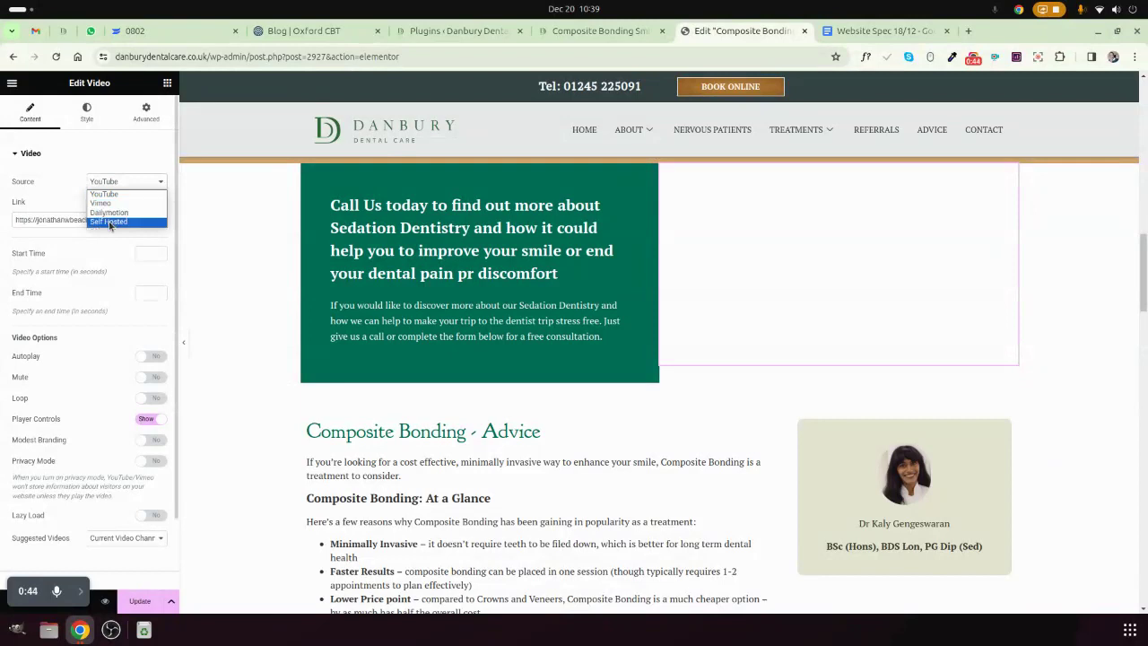
- Make the video Self Hosted with the Wistia address as its external URL, and update the page
click(110, 222)
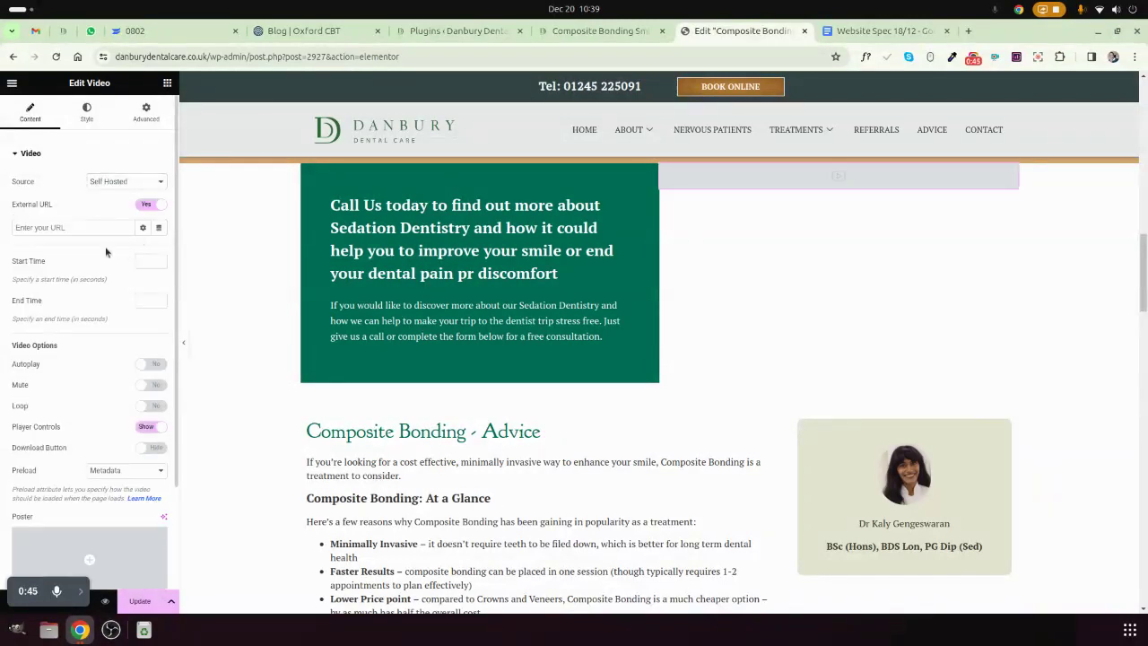
right_click(86, 230)
click(112, 326)
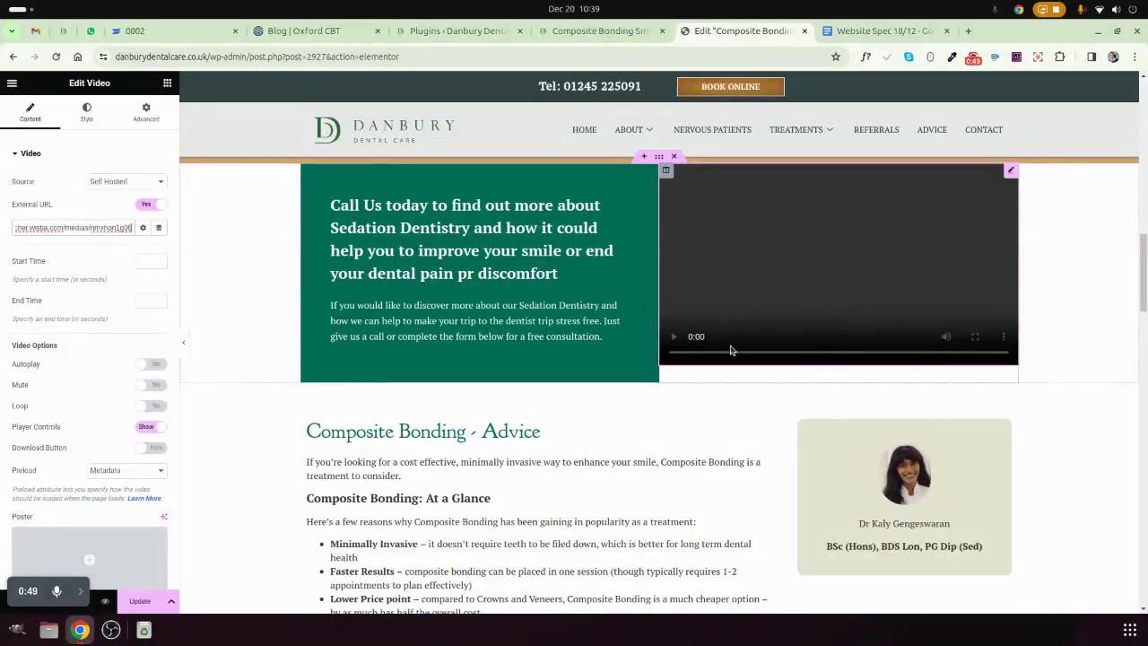
click(137, 605)
mouse_move(839, 264)
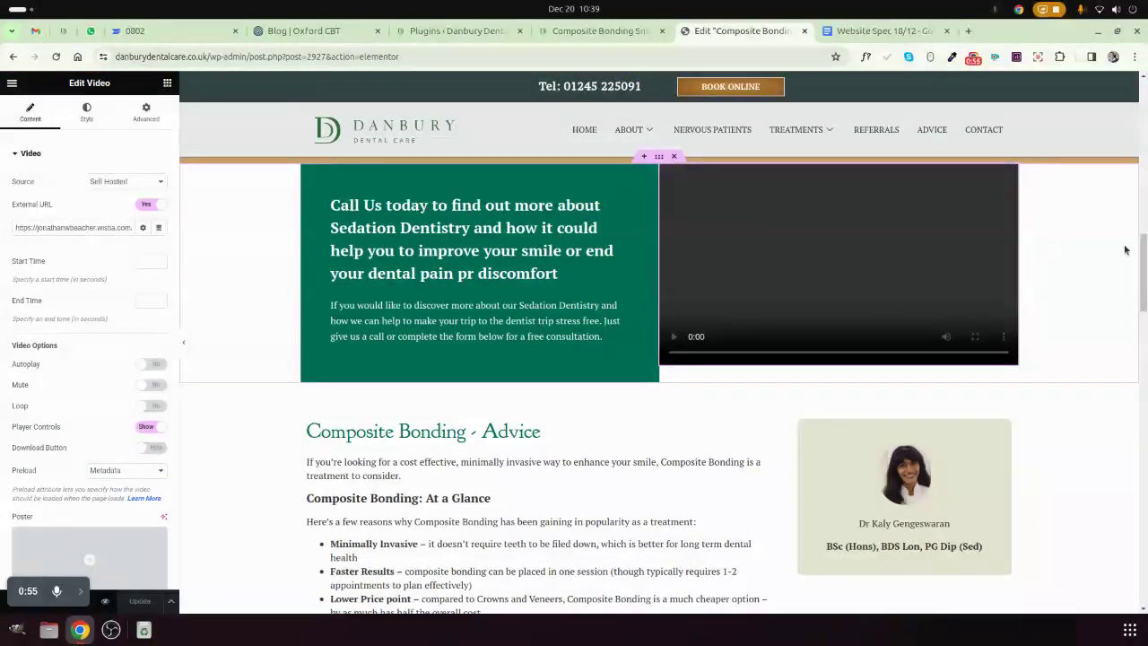
- Select the call-to-action heading, then go to the WordPress plugins page
click(530, 269)
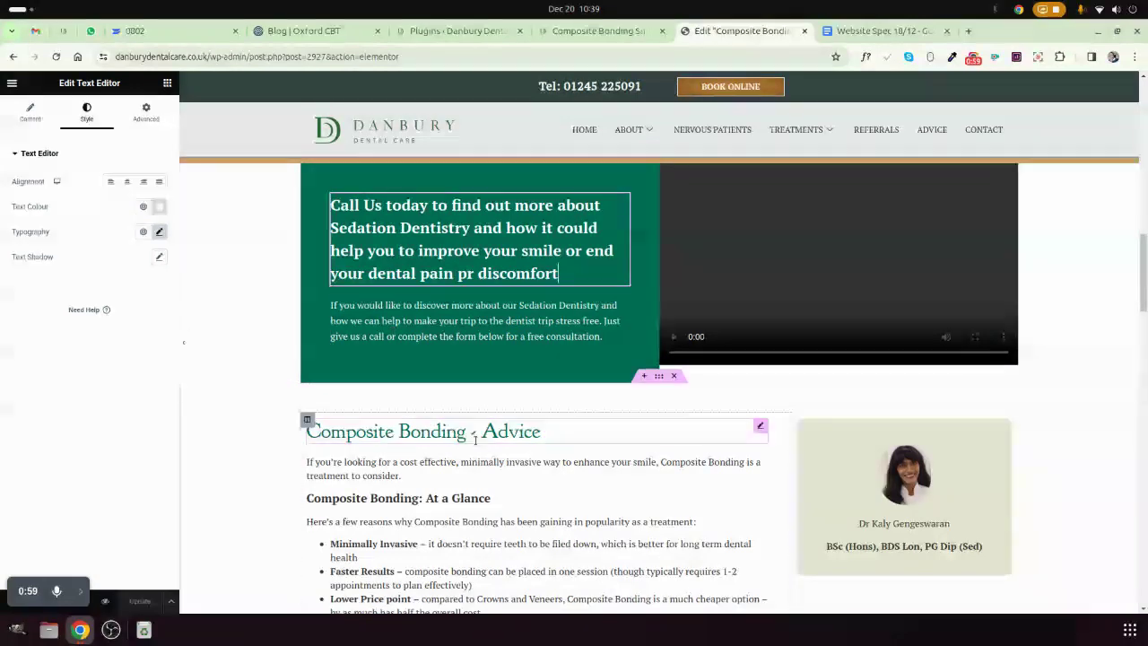
scroll(674, 376, up, 1)
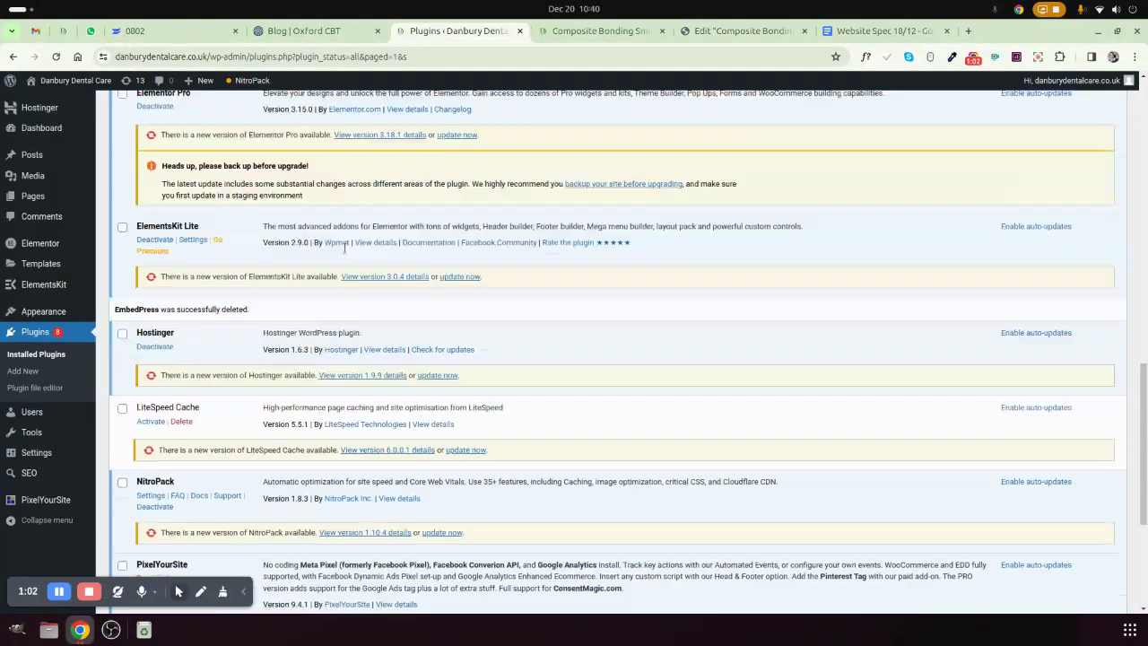
click(453, 31)
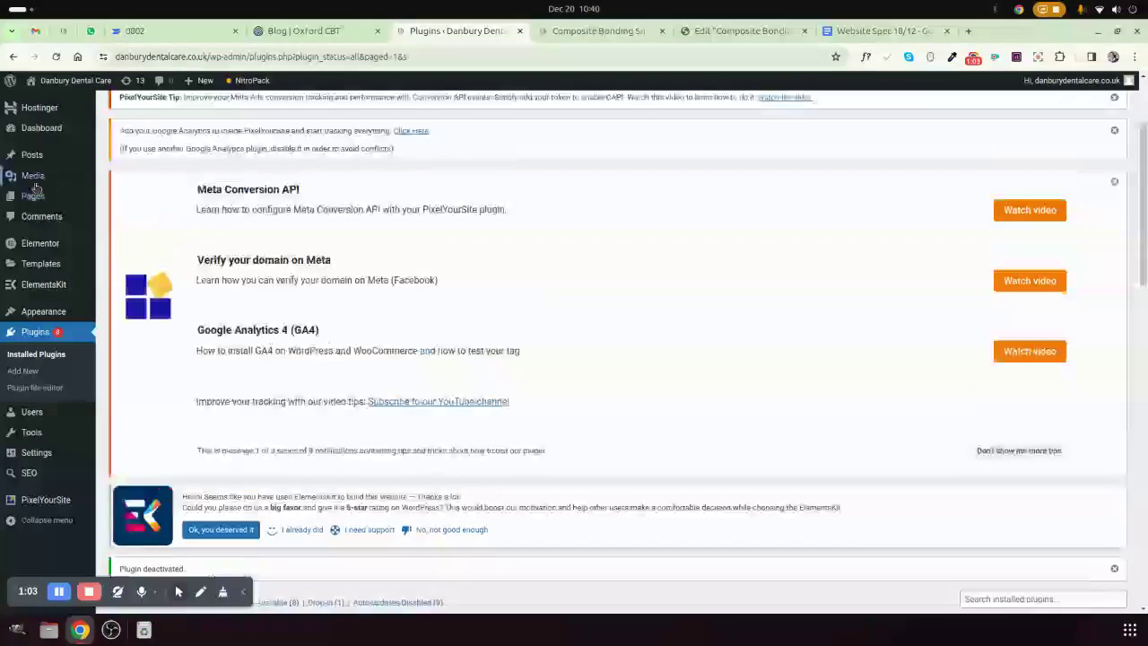
- Search Plugins > Add New for 'embedpress' and browse the results
click(24, 371)
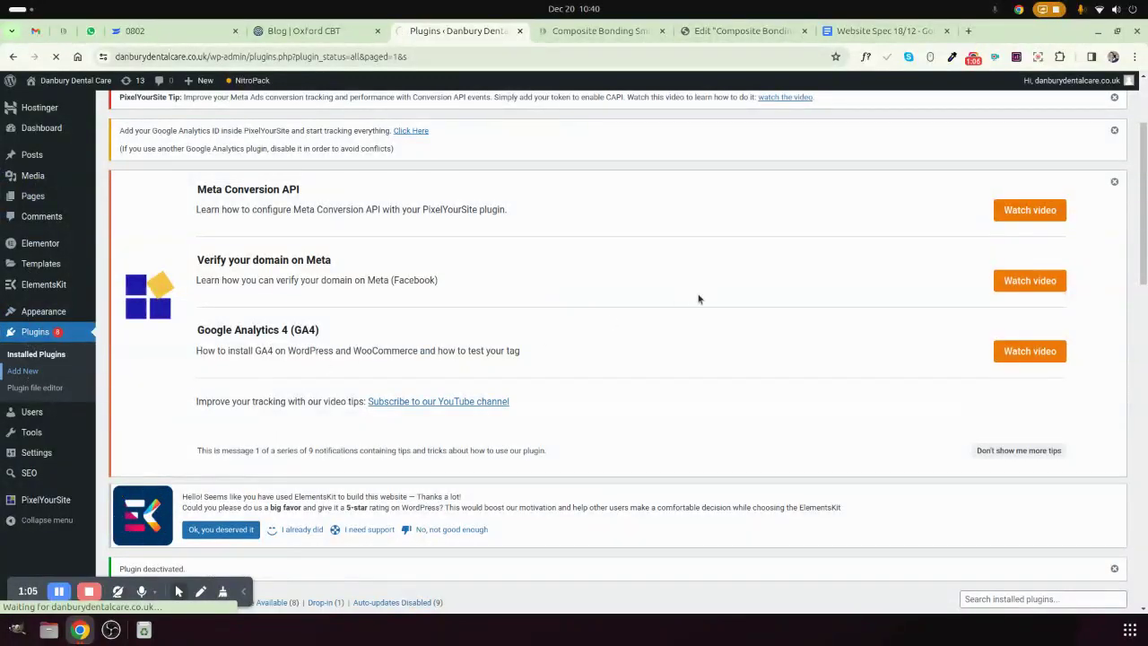
scroll(722, 327, down, 3)
scroll(727, 346, down, 3)
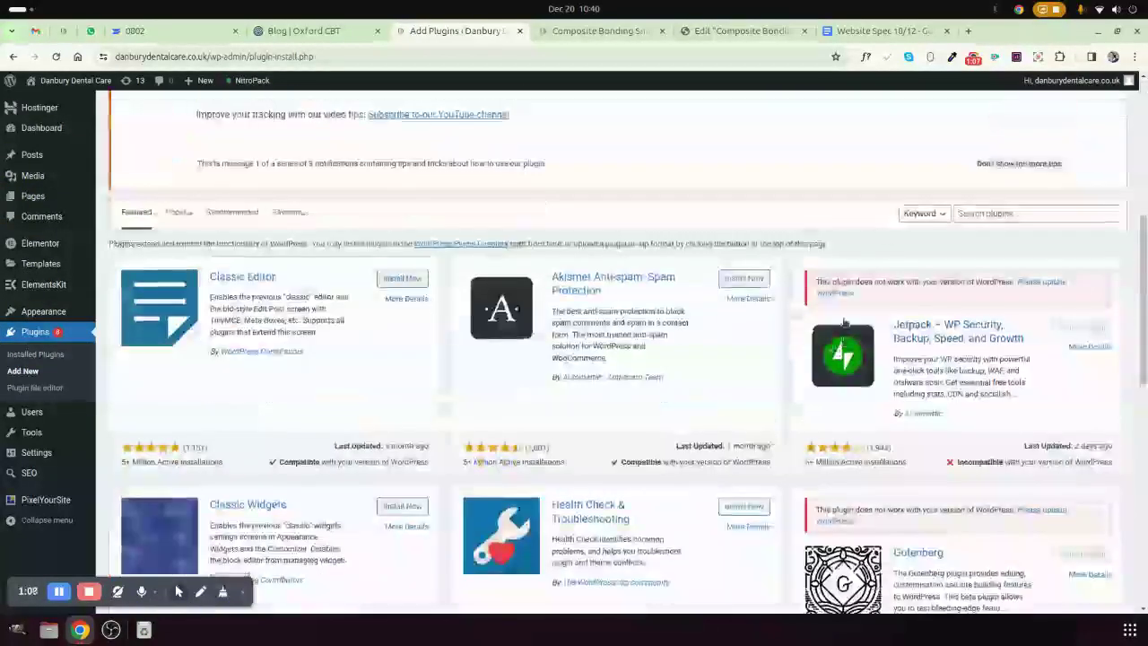
click(976, 213)
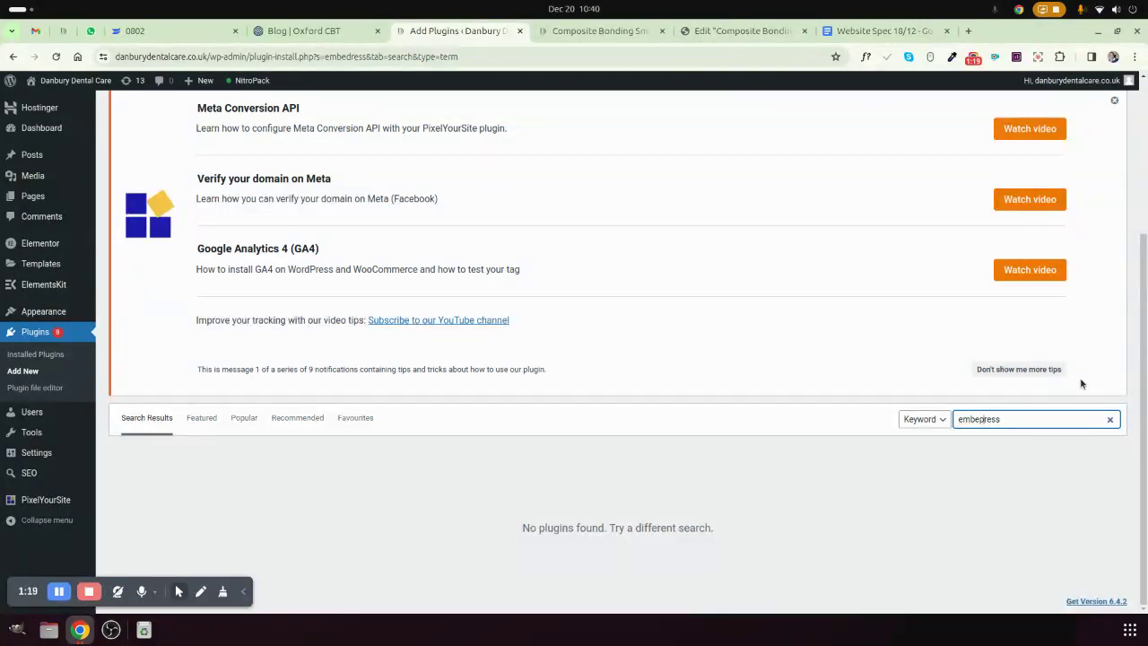
scroll(1081, 384, up, 1)
scroll(963, 547, down, 1)
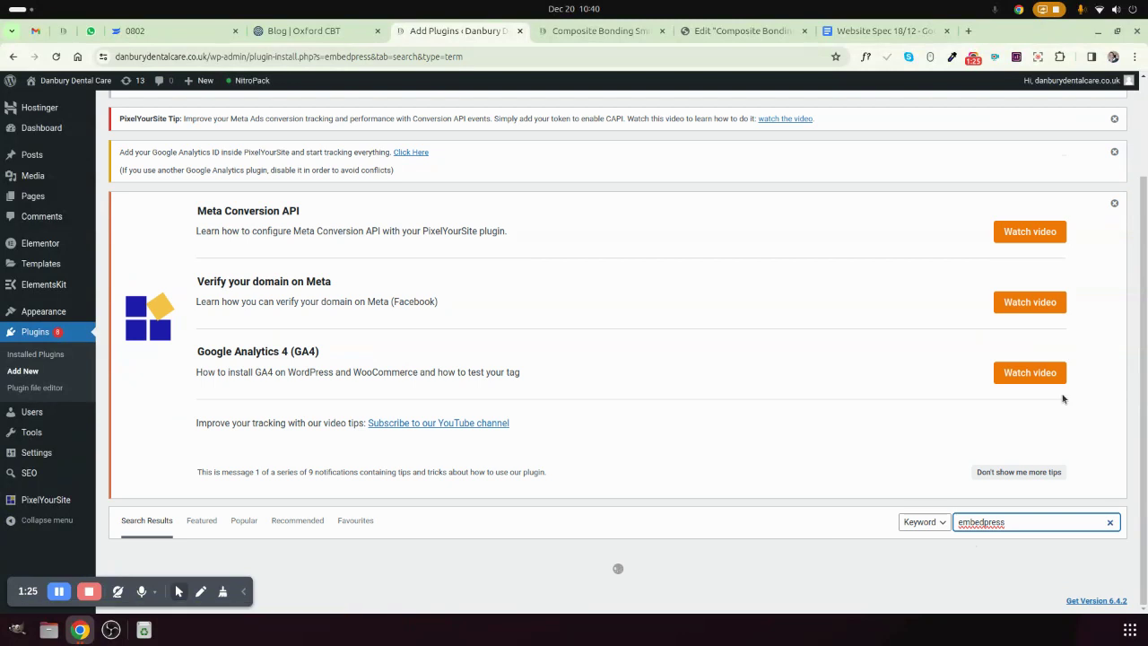
scroll(1062, 394, down, 3)
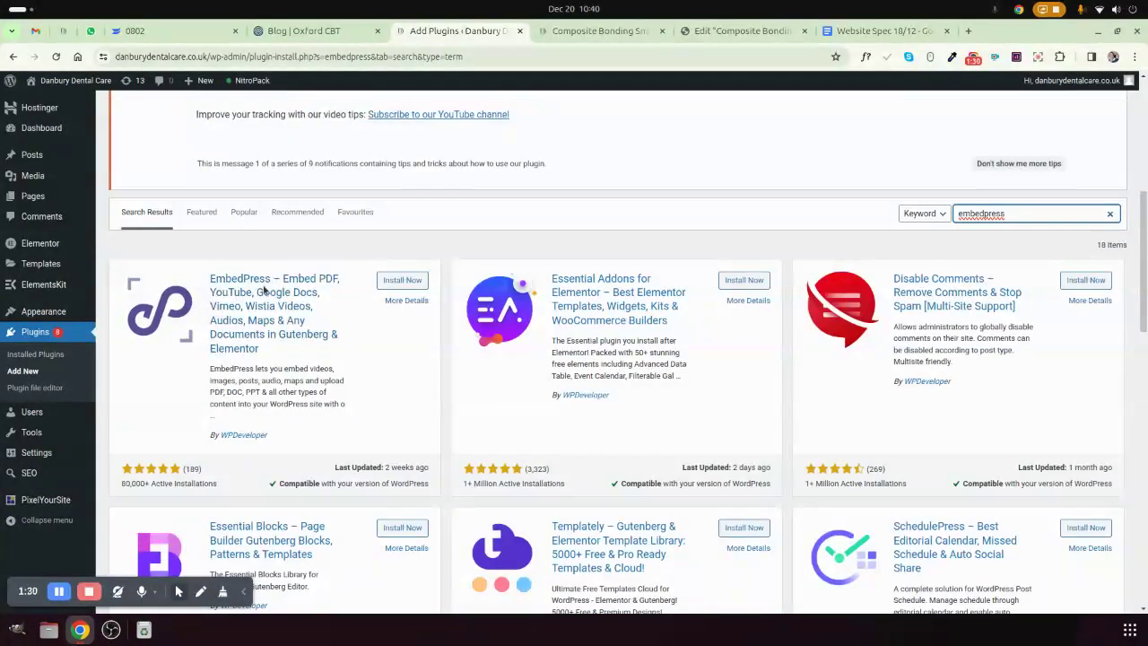
- Install and activate EmbedPress, then go back to the Danbury page editor tab
click(402, 280)
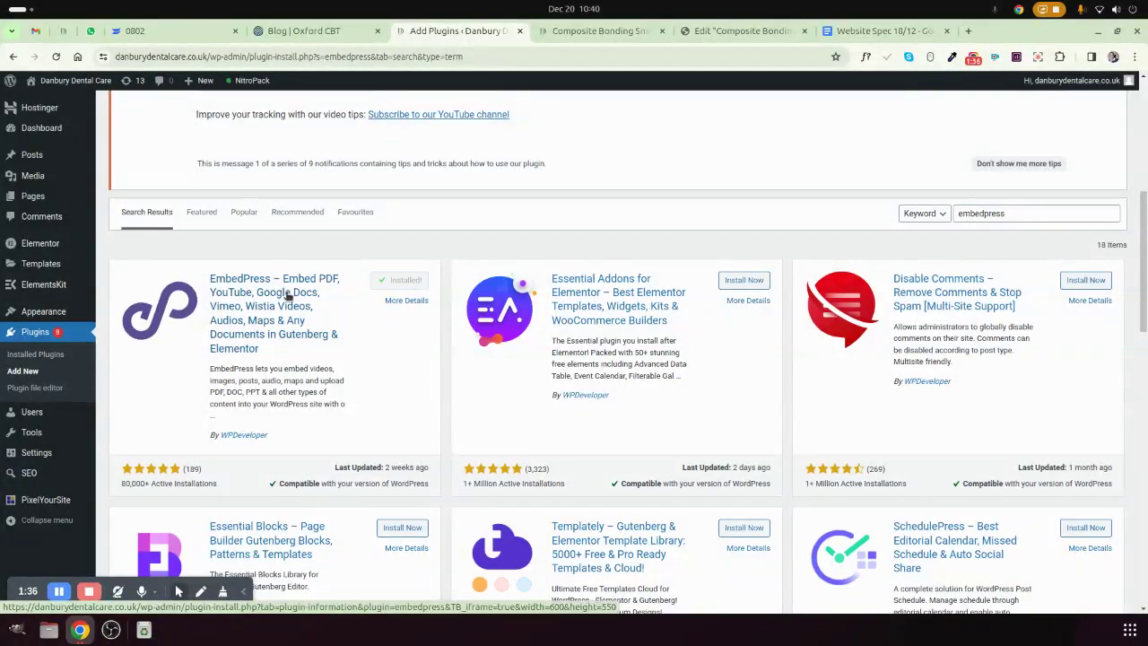
click(407, 280)
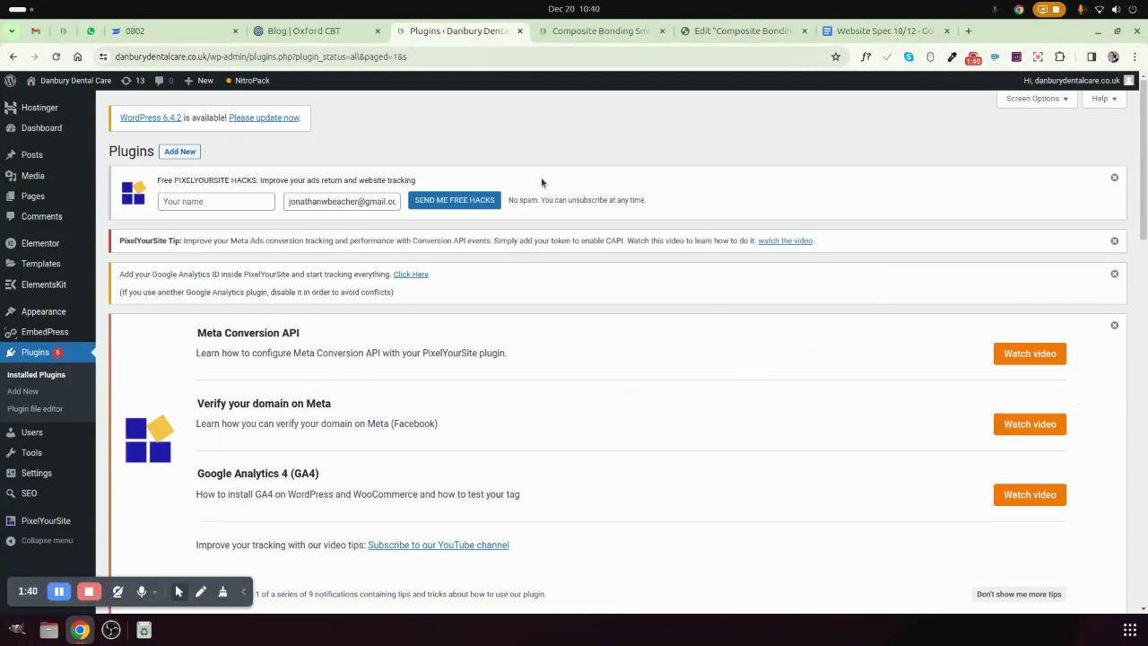
click(734, 31)
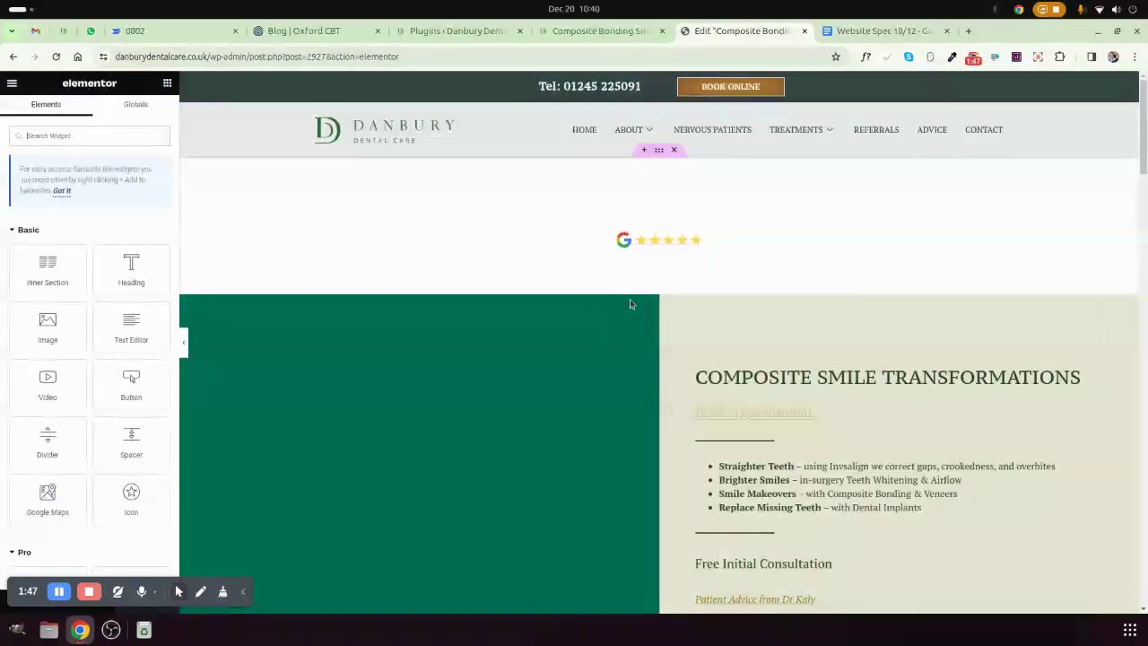
- Scroll to the green Call Us block and delete the self-hosted video widget beside it
scroll(631, 304, down, 5)
scroll(401, 264, down, 10)
scroll(401, 264, down, 10)
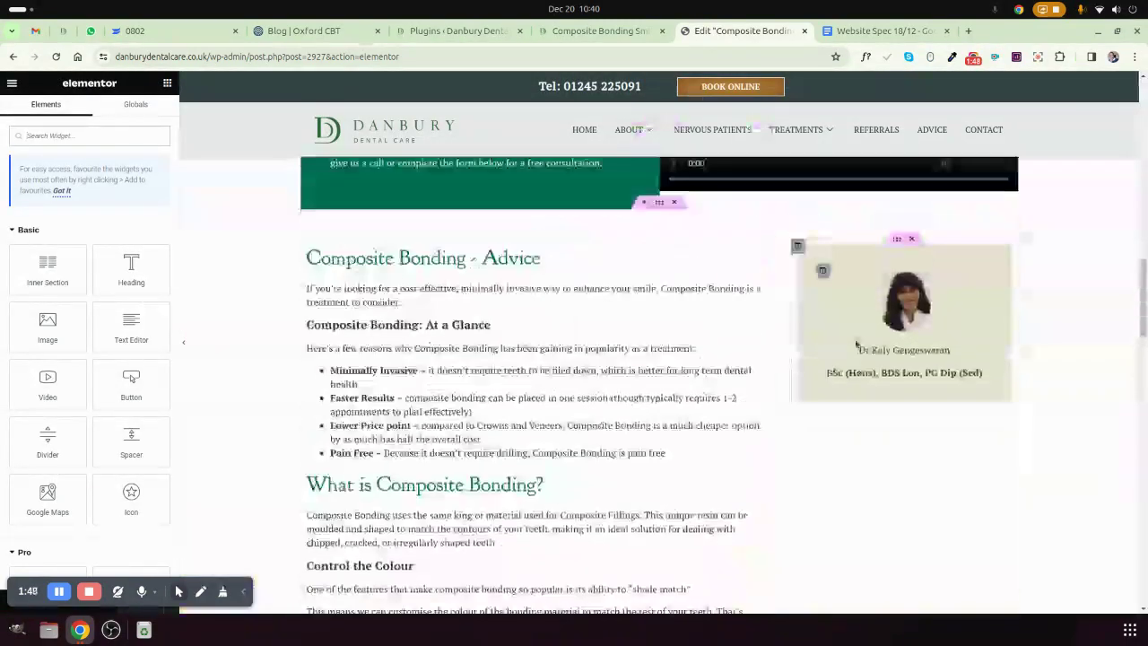
scroll(857, 345, up, 6)
scroll(986, 269, down, 3)
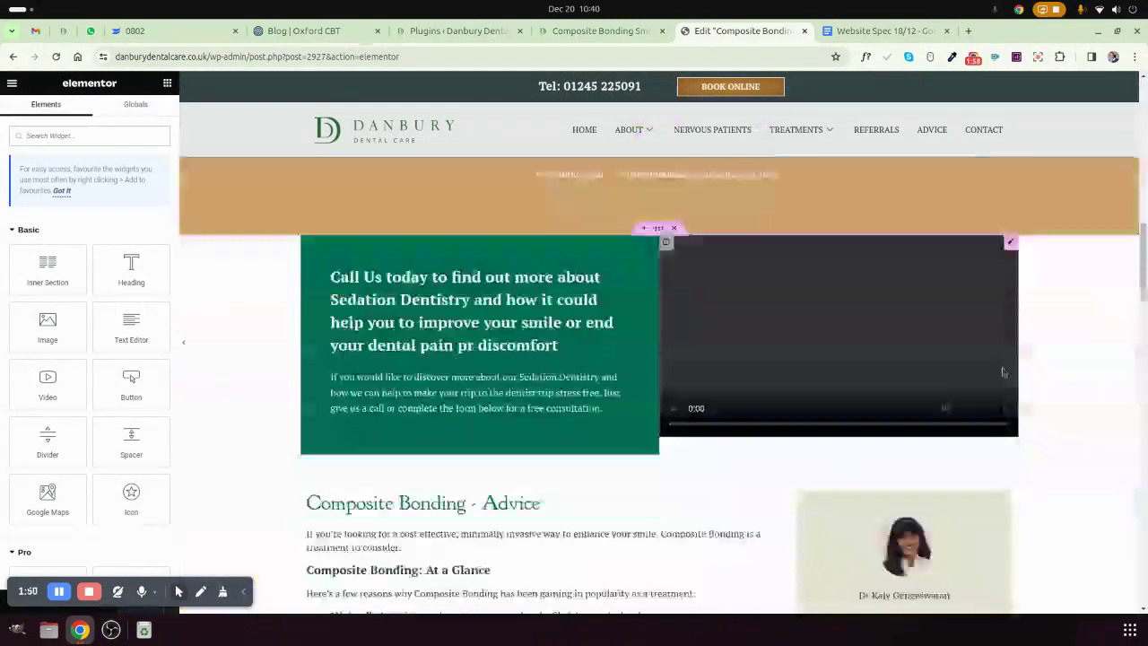
right_click(1012, 246)
click(1039, 483)
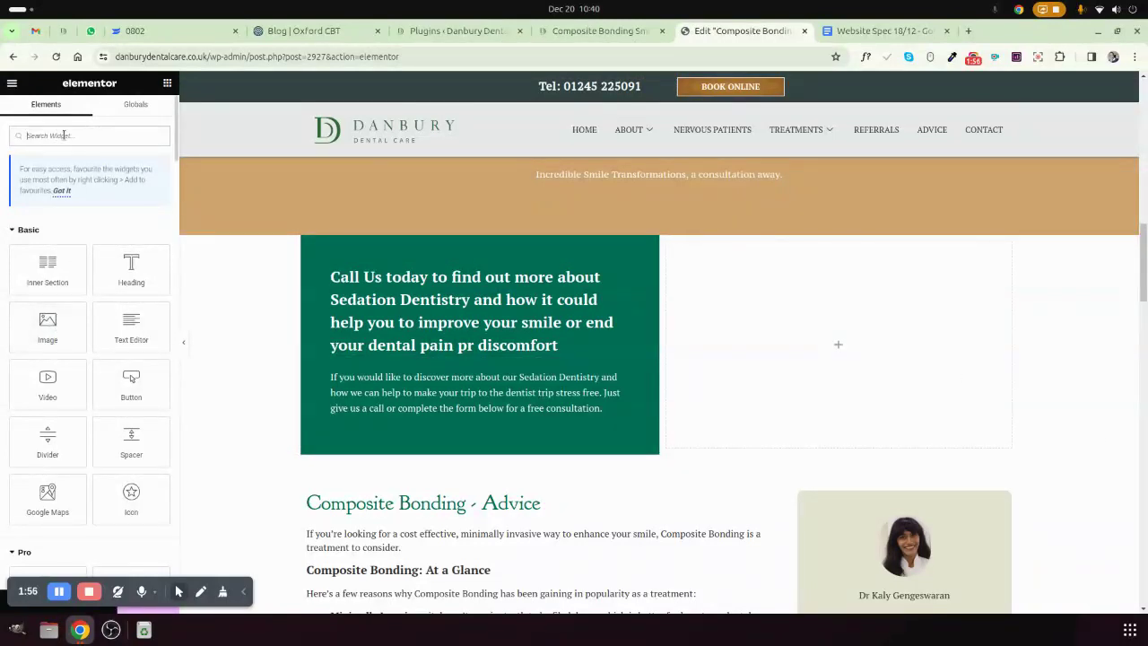
- Search widgets for 'emb' and drop an EmbedPress widget into the empty consultation column
text(emb)
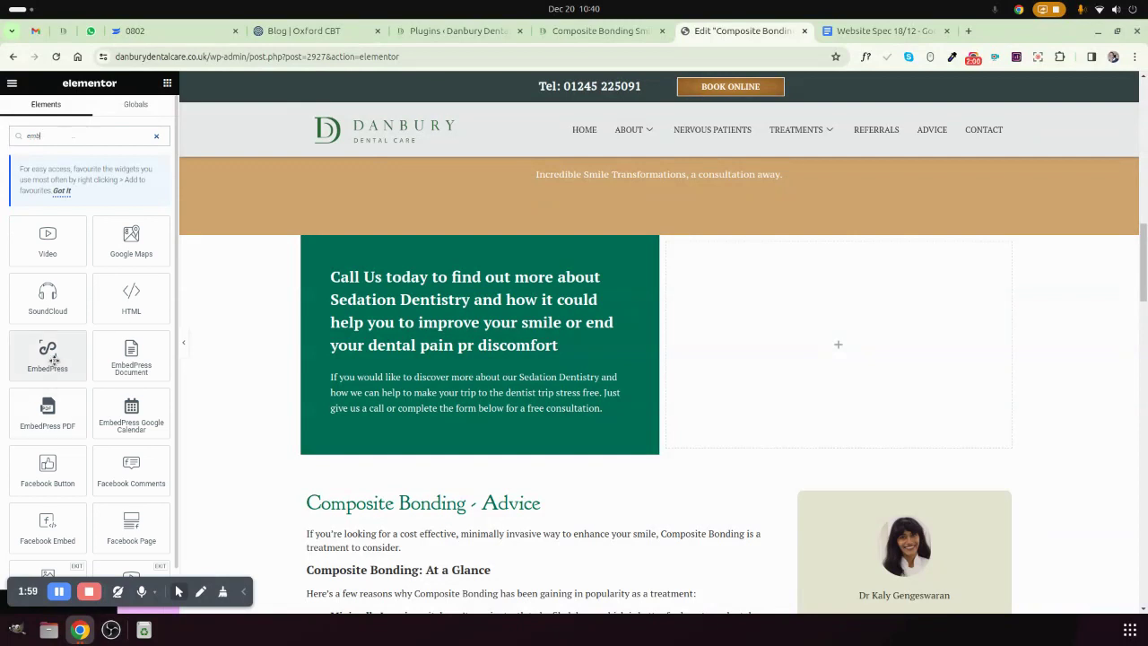
drag(53, 359, 815, 369)
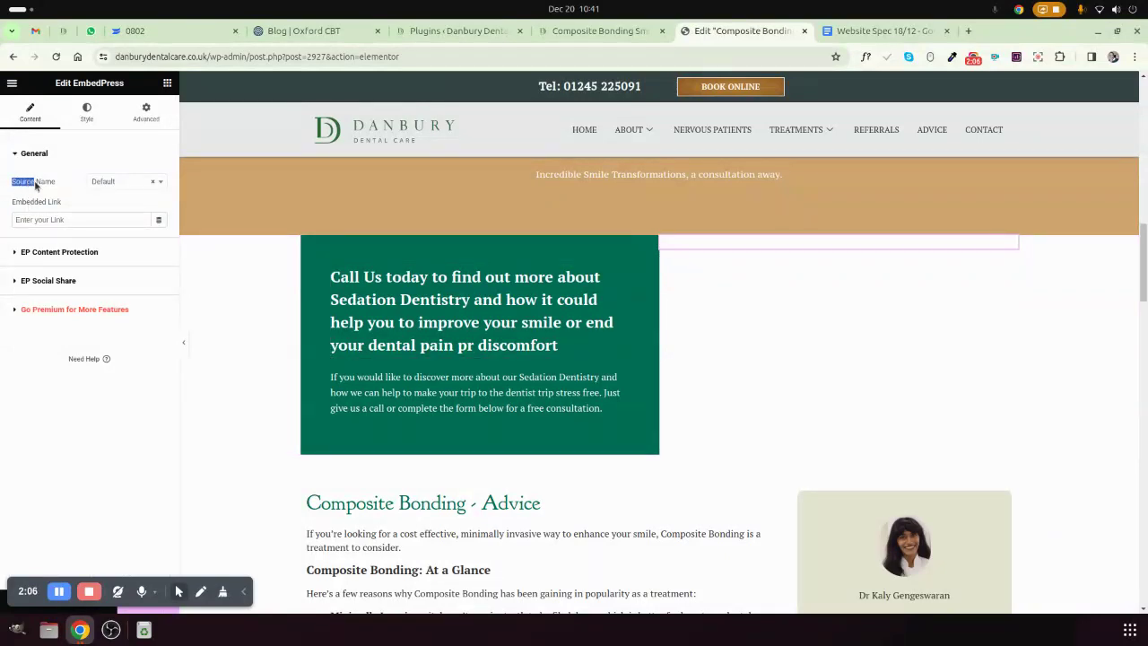
click(122, 183)
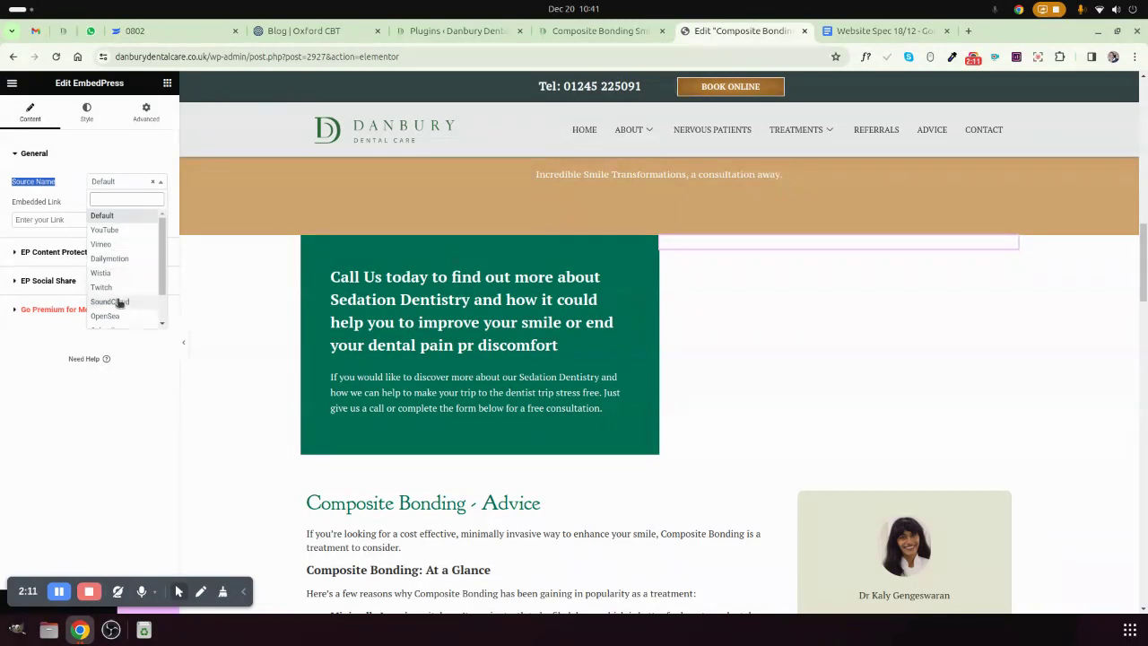
- Set the EmbedPress source to Wistia and copy the 0802 video's web address from its tab
scroll(121, 301, down, 2)
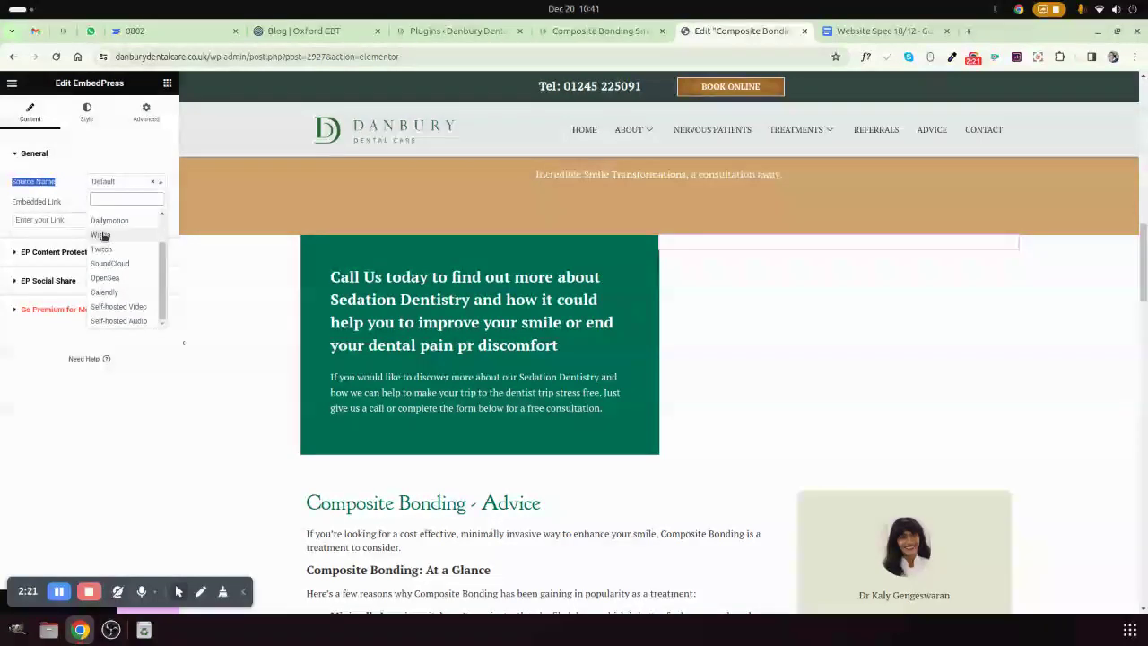
click(102, 236)
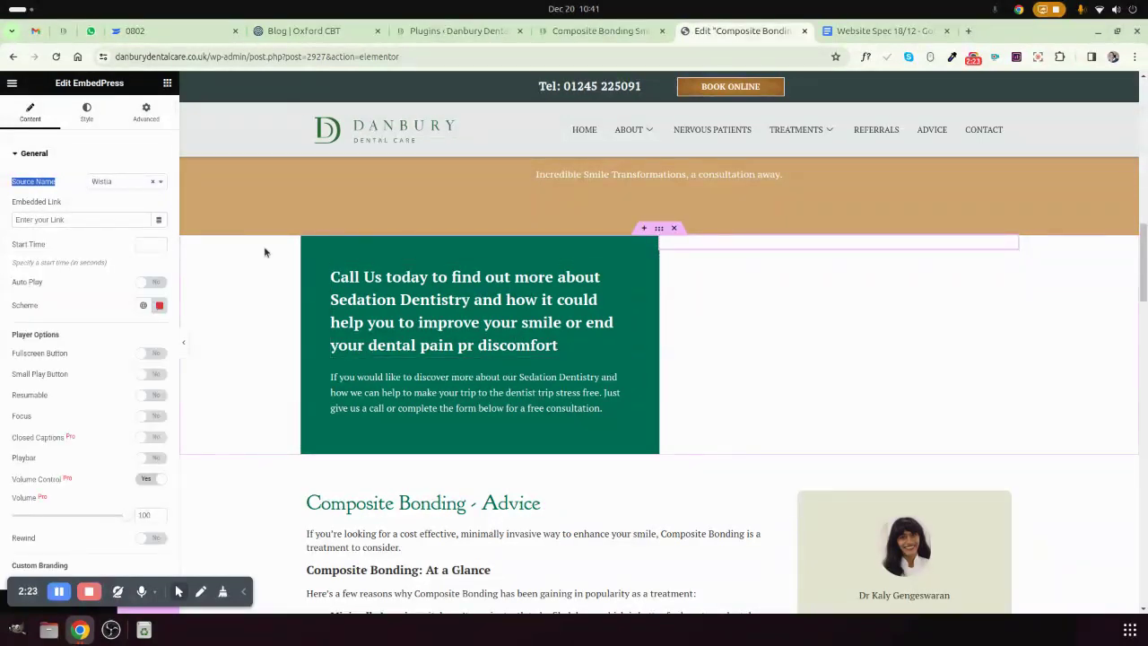
click(183, 34)
right_click(263, 61)
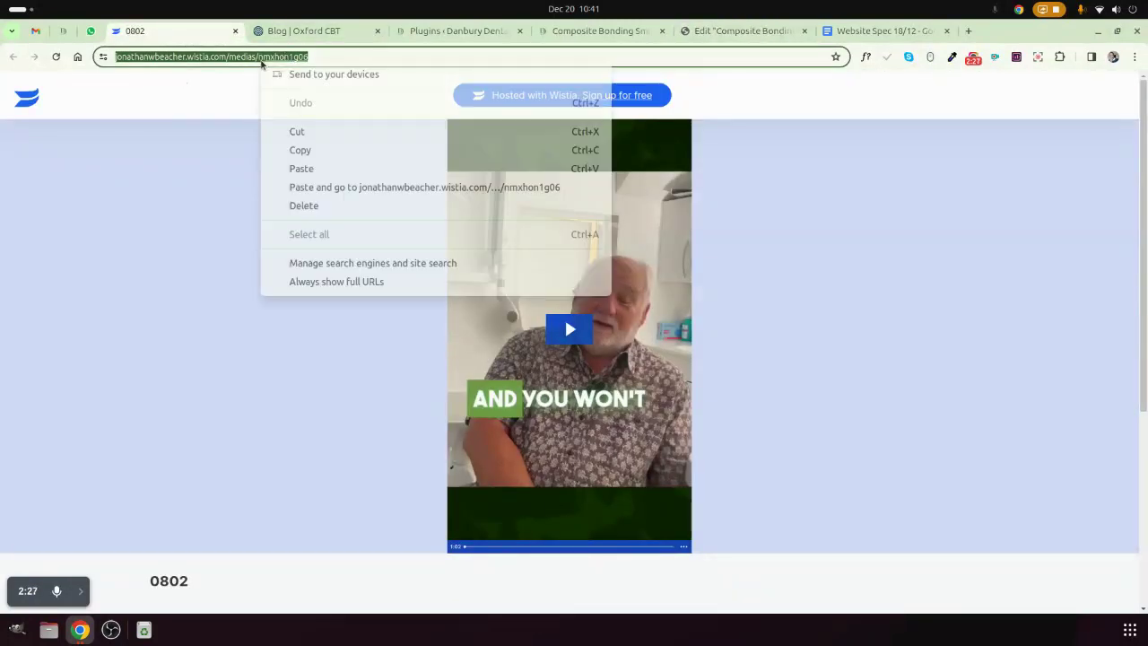
click(304, 151)
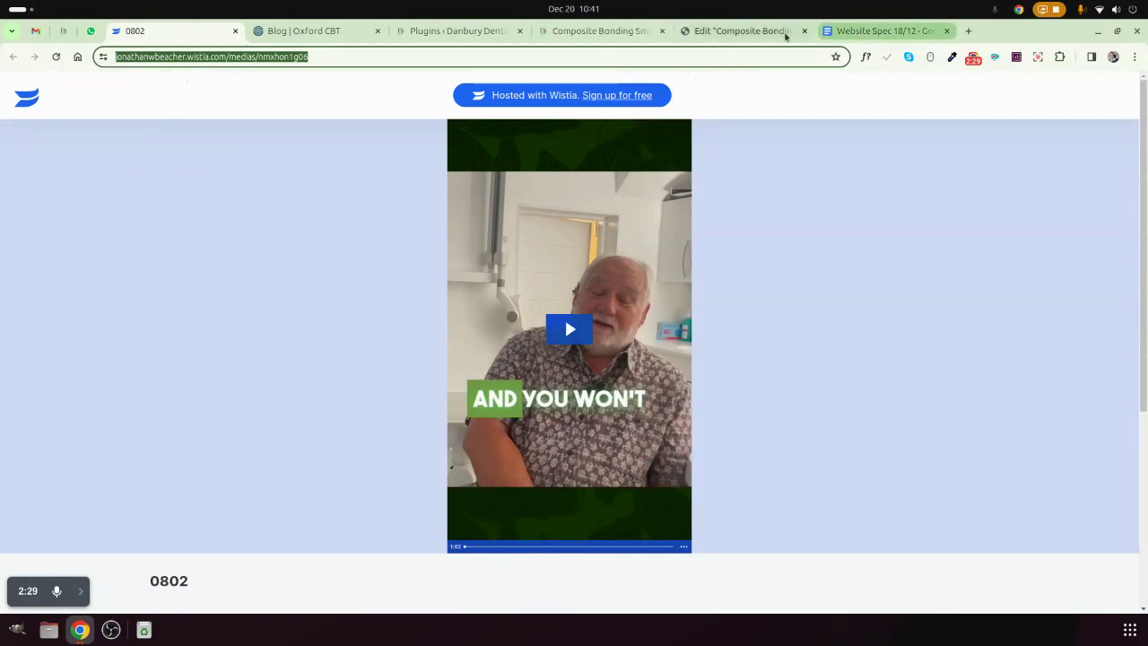
click(767, 33)
- Paste the Wistia address into the Embedded Link field and play the video preview
right_click(59, 222)
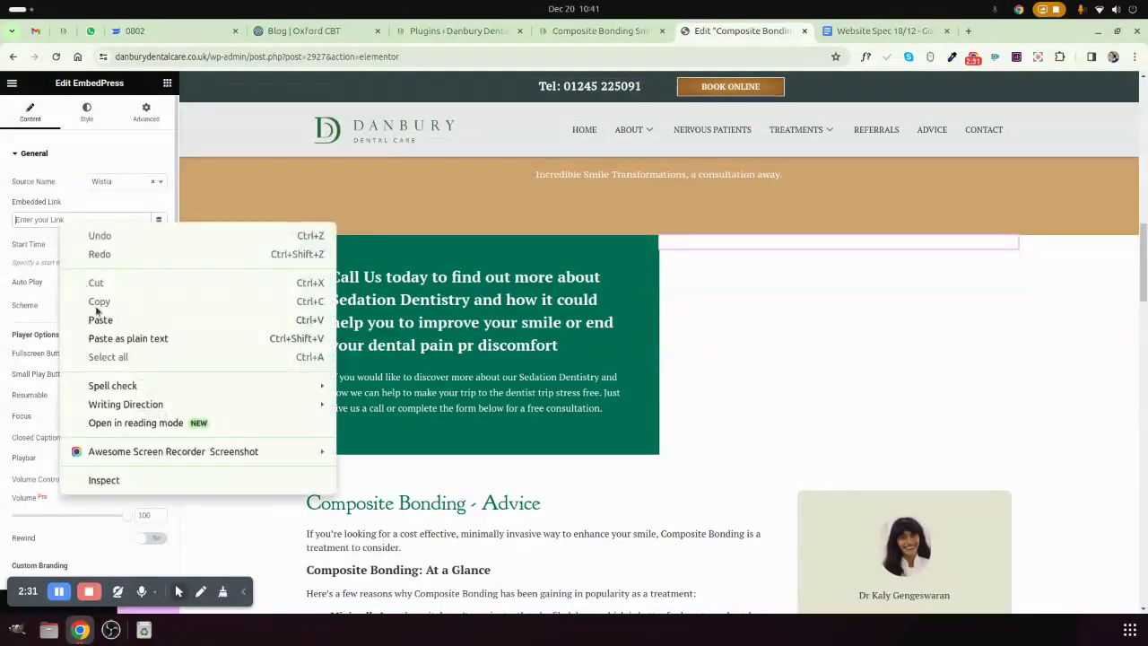
click(97, 315)
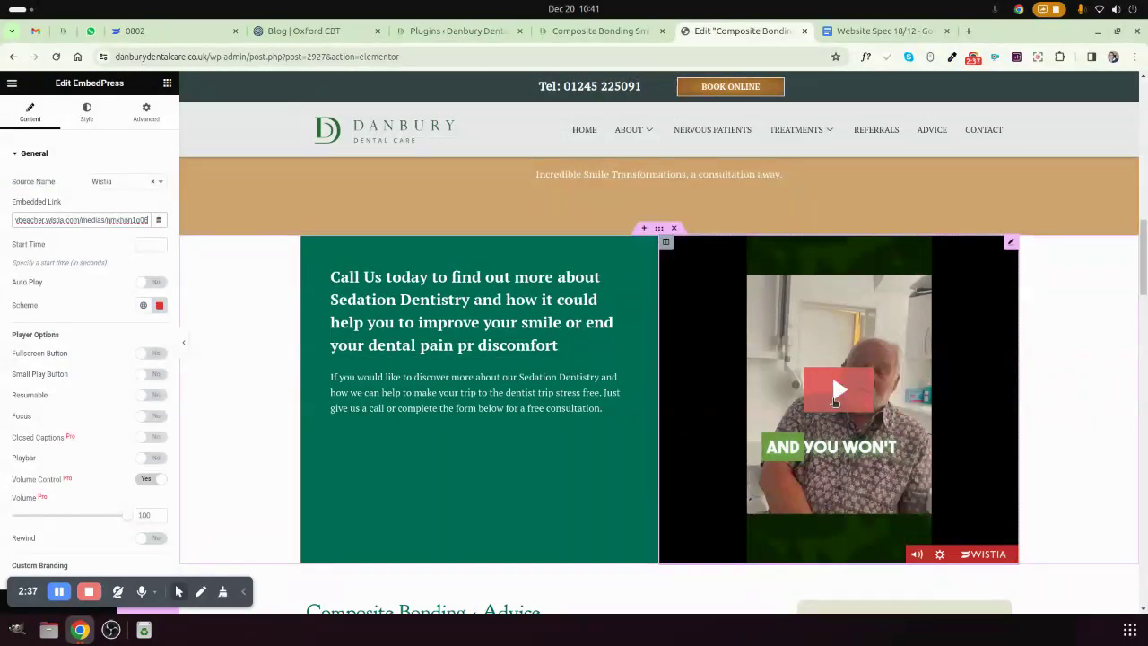
scroll(825, 398, down, 2)
scroll(830, 377, up, 1)
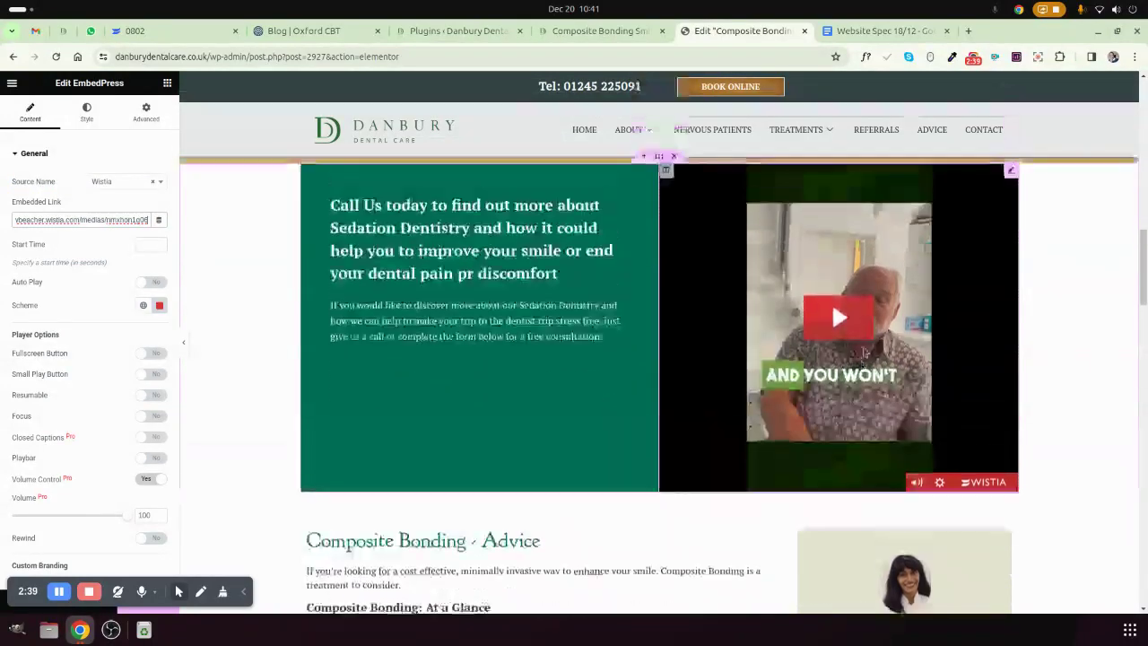
click(841, 330)
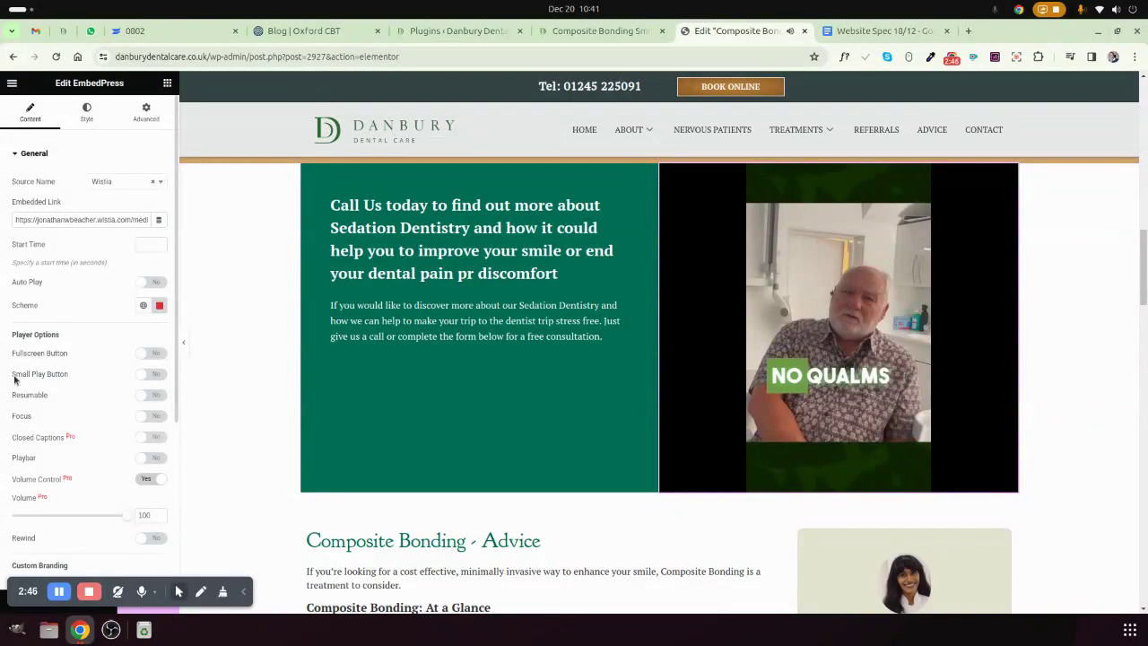
click(154, 375)
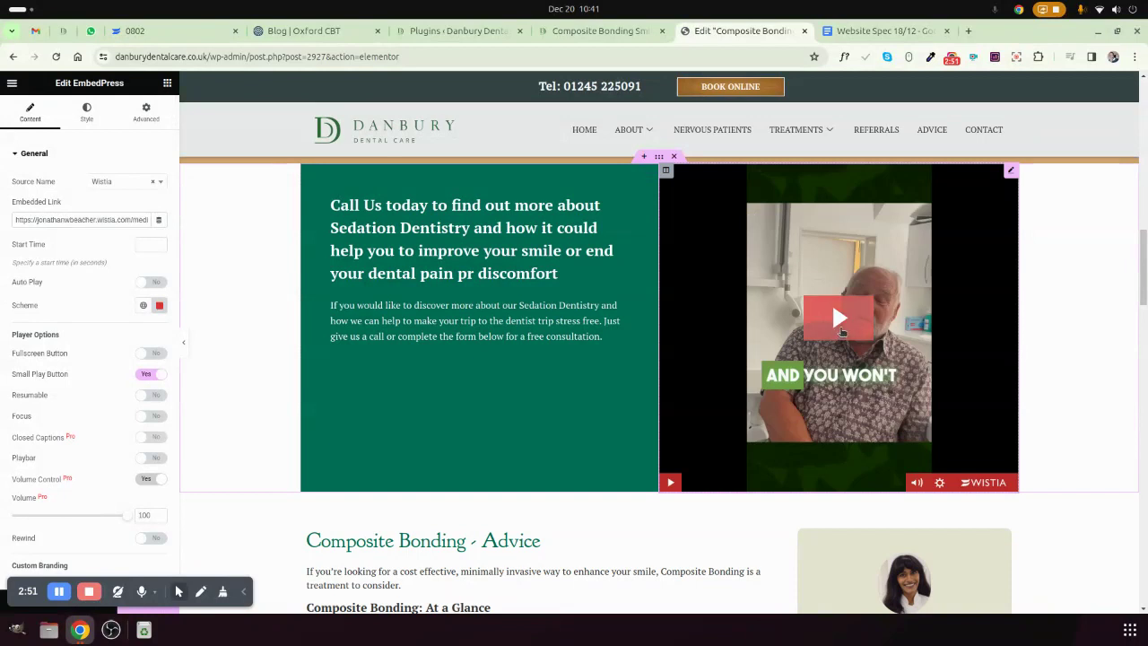
click(154, 374)
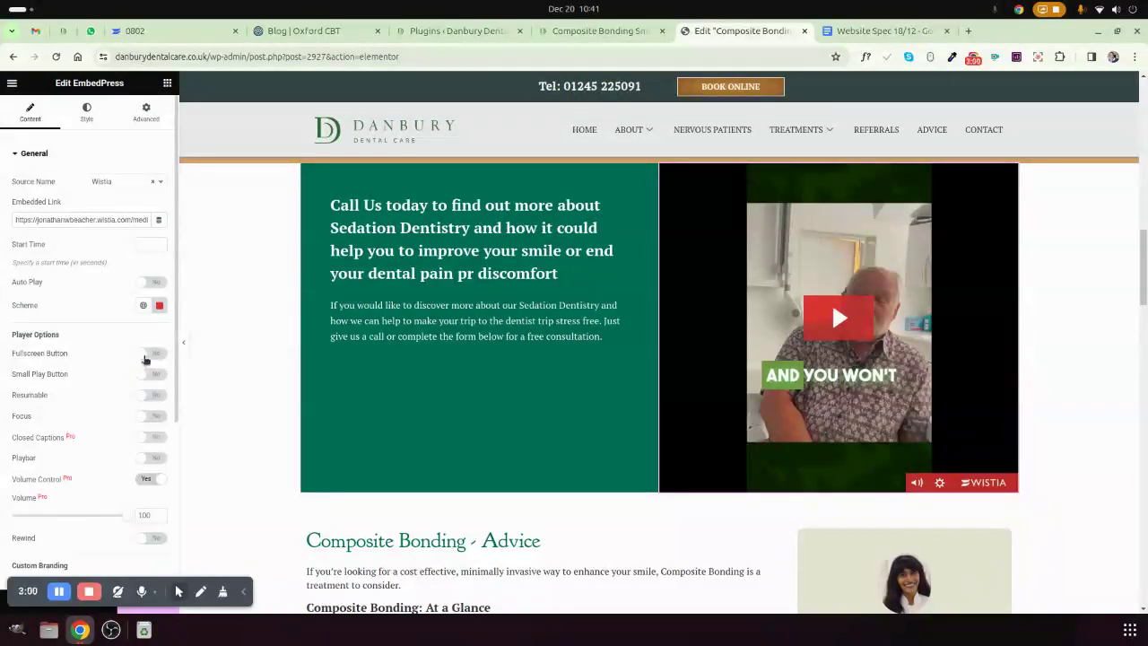
click(151, 354)
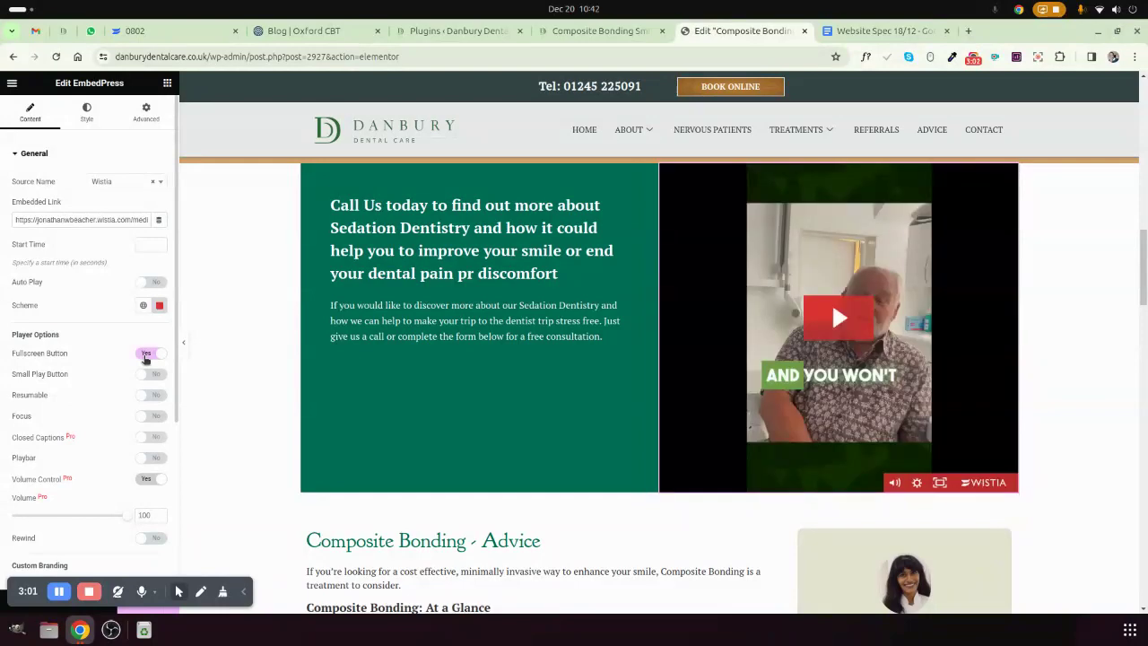
click(146, 355)
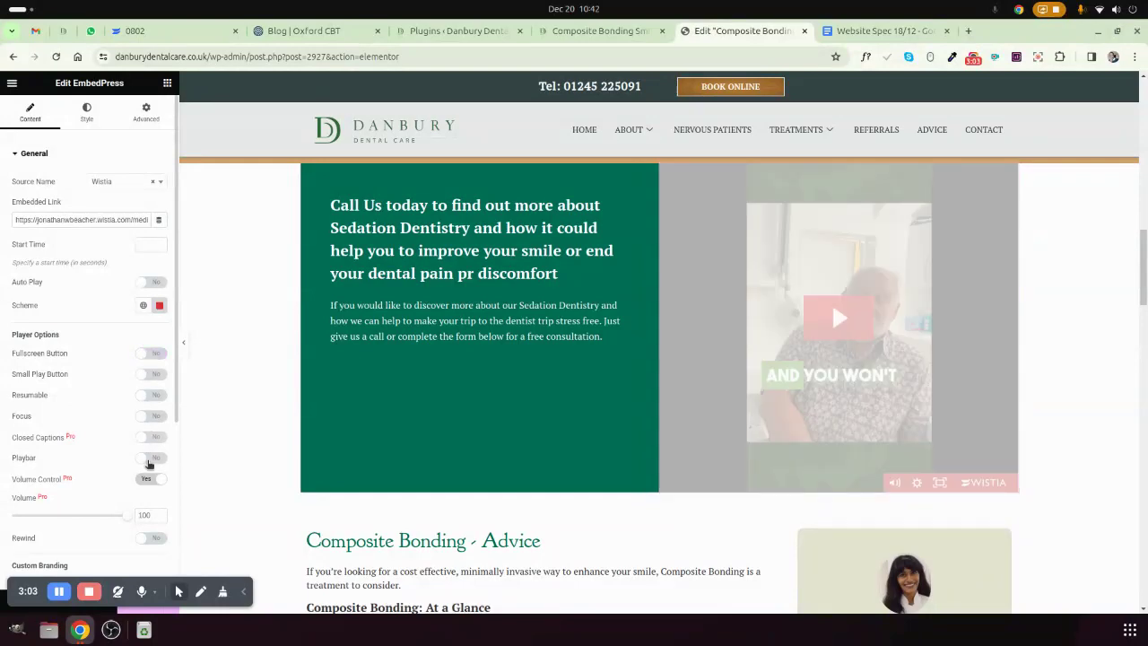
scroll(148, 462, down, 2)
scroll(126, 438, down, 3)
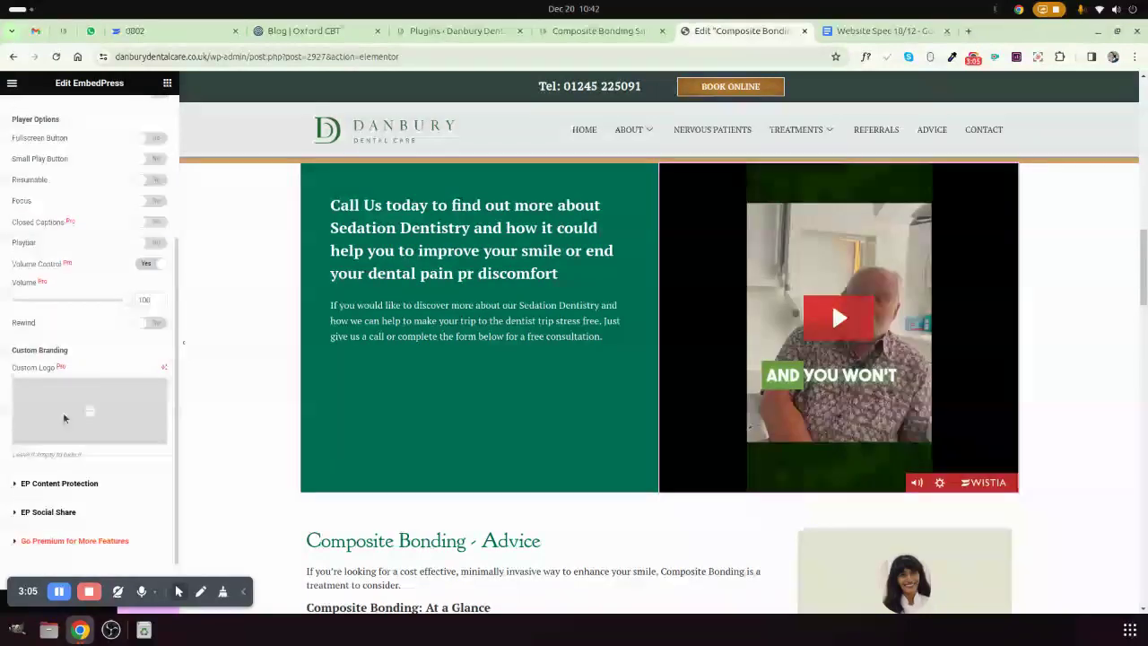
scroll(170, 451, down, 1)
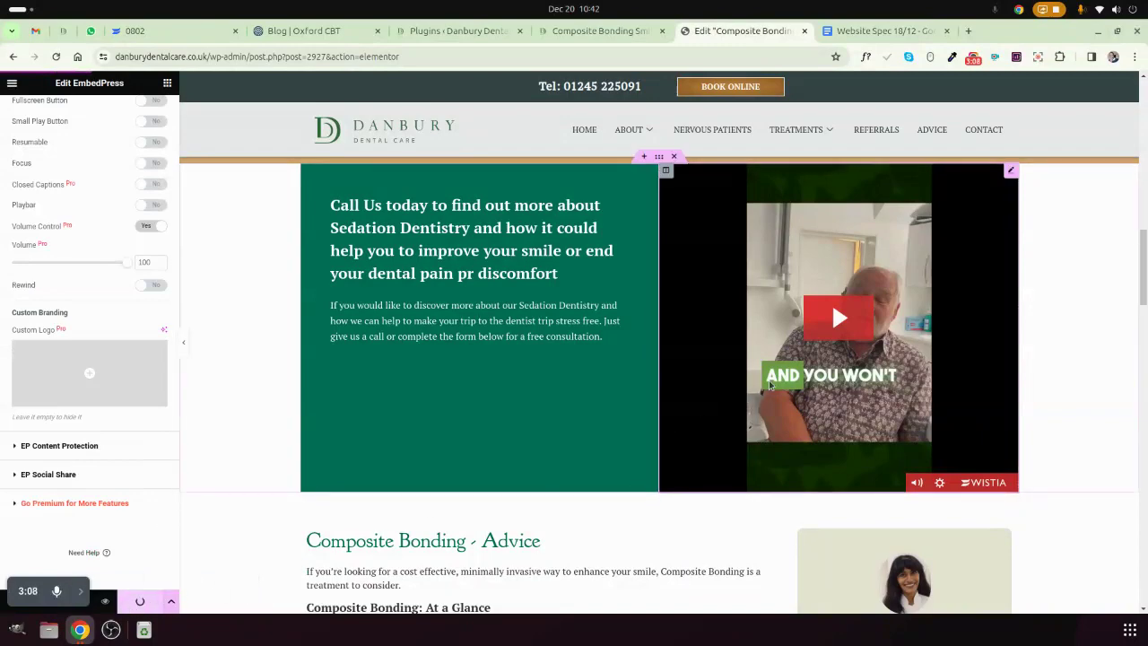
click(105, 601)
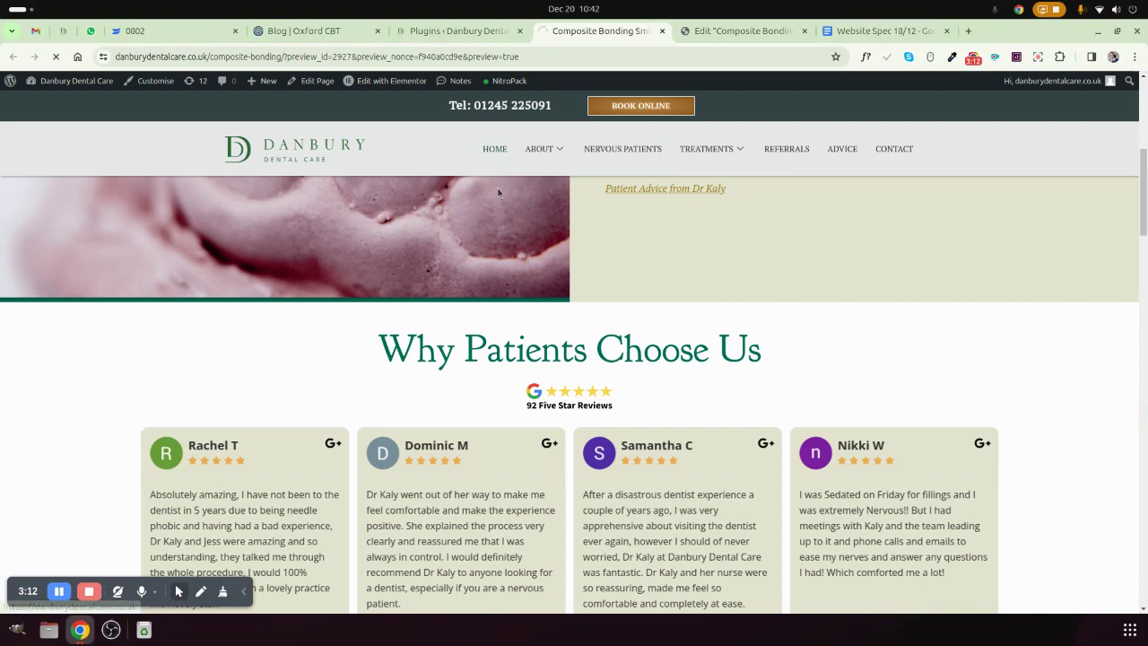
- Scroll the live preview to the Call Us section and play the embedded Wistia video
scroll(520, 224, down, 5)
scroll(538, 251, down, 5)
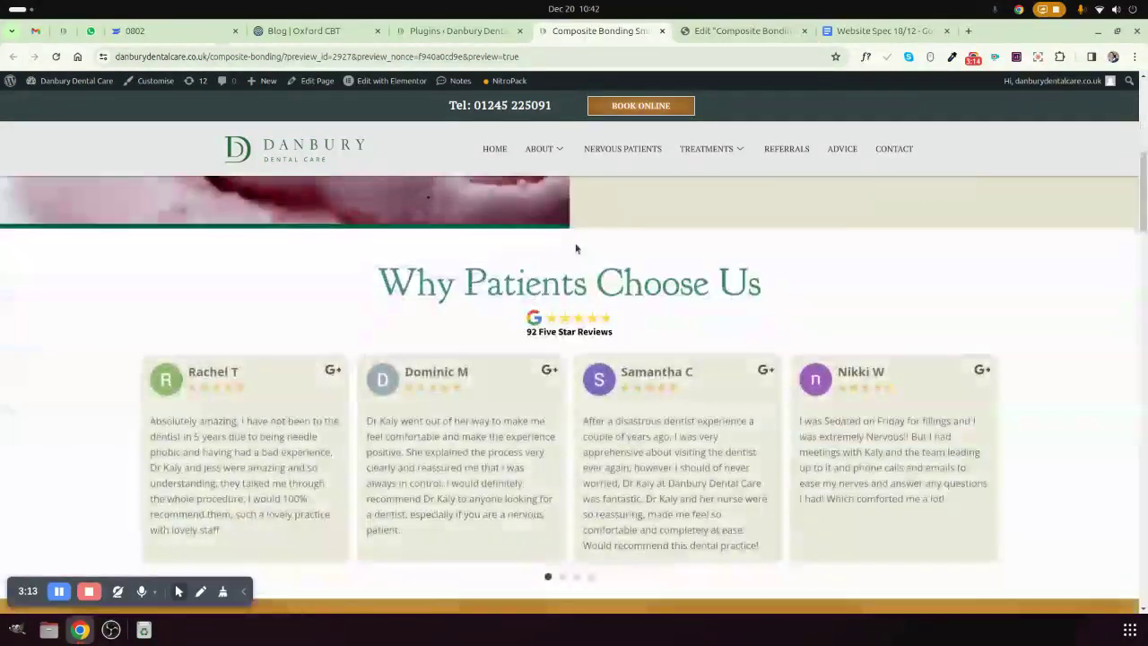
scroll(574, 247, down, 5)
scroll(618, 238, down, 5)
scroll(618, 238, up, 3)
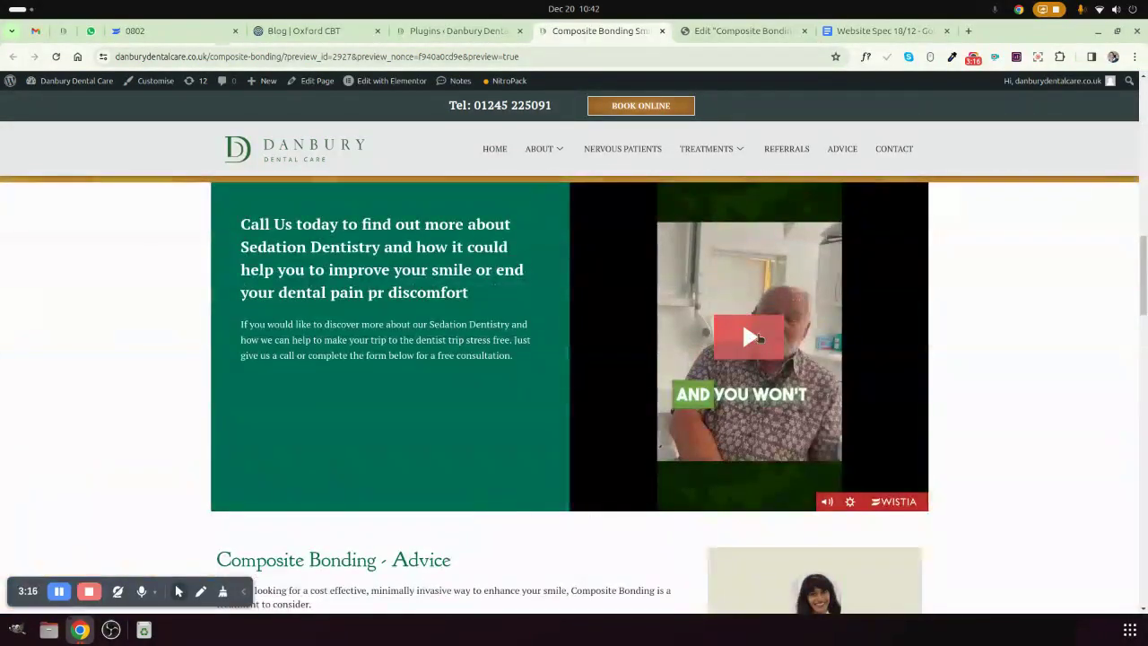
click(742, 320)
scroll(708, 377, up, 1)
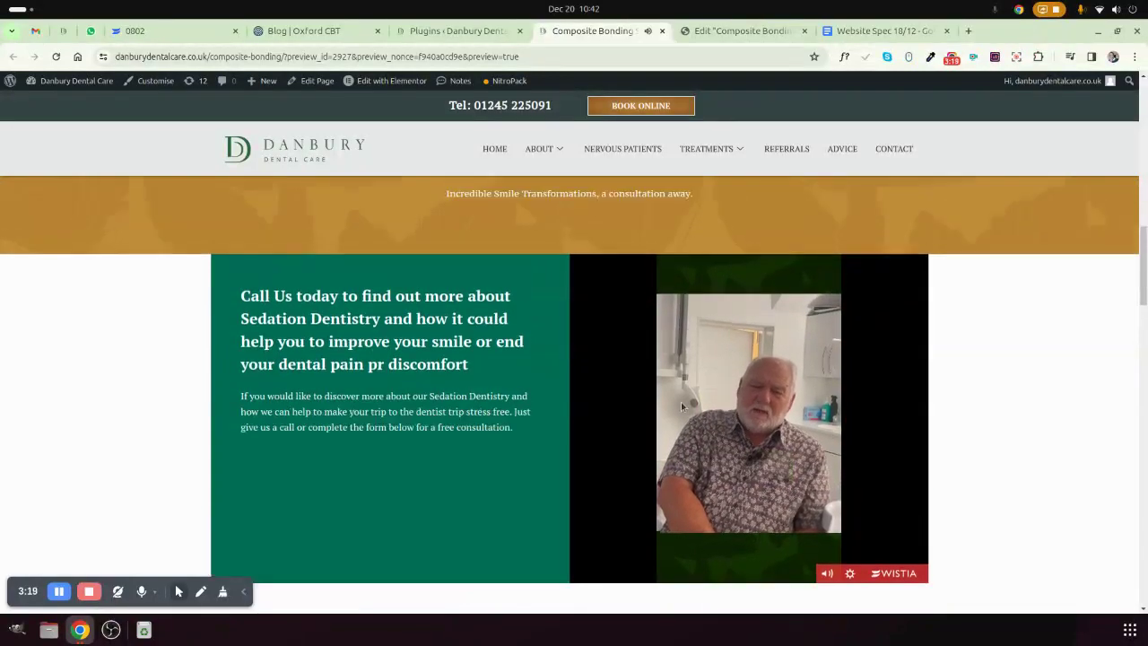
scroll(759, 454, down, 1)
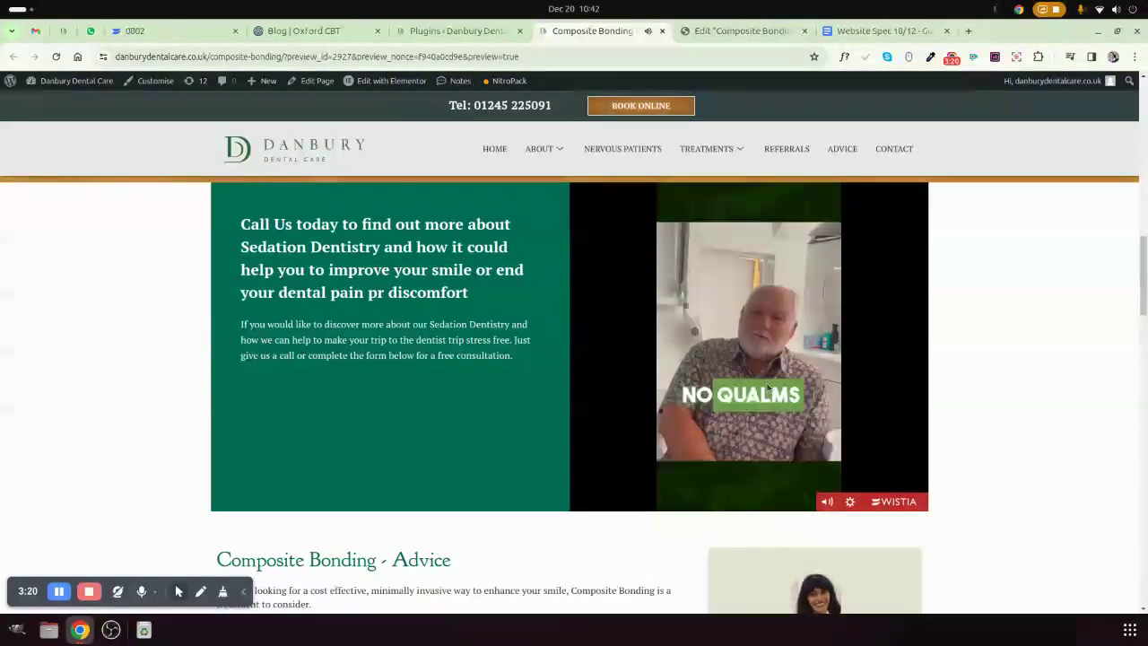
scroll(760, 372, up, 1)
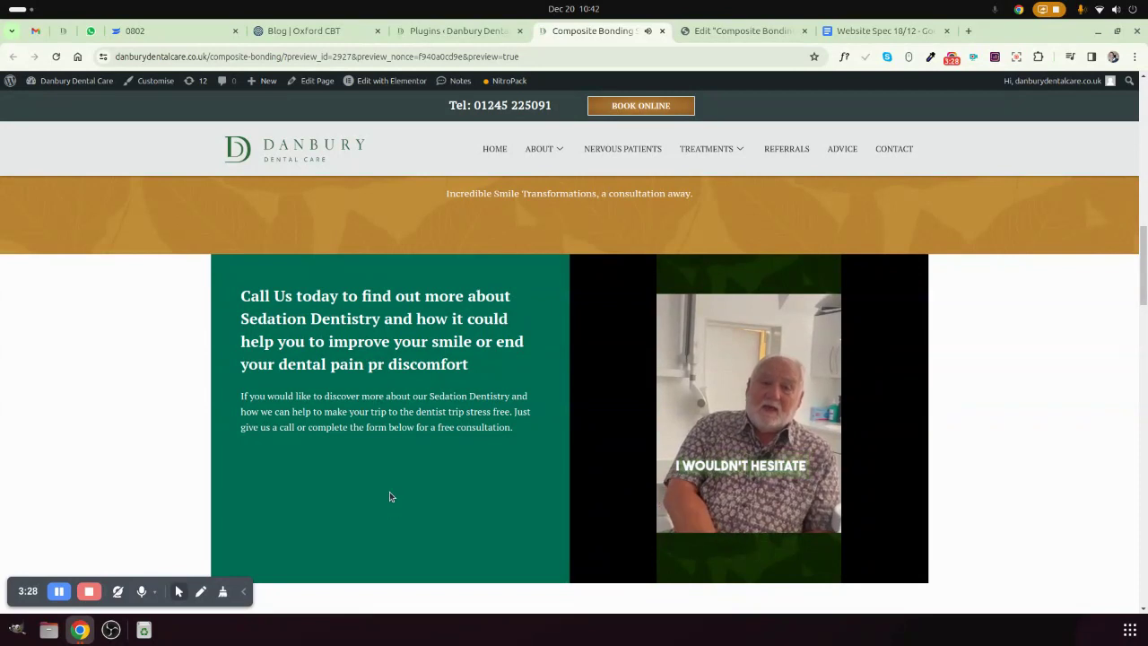
click(246, 591)
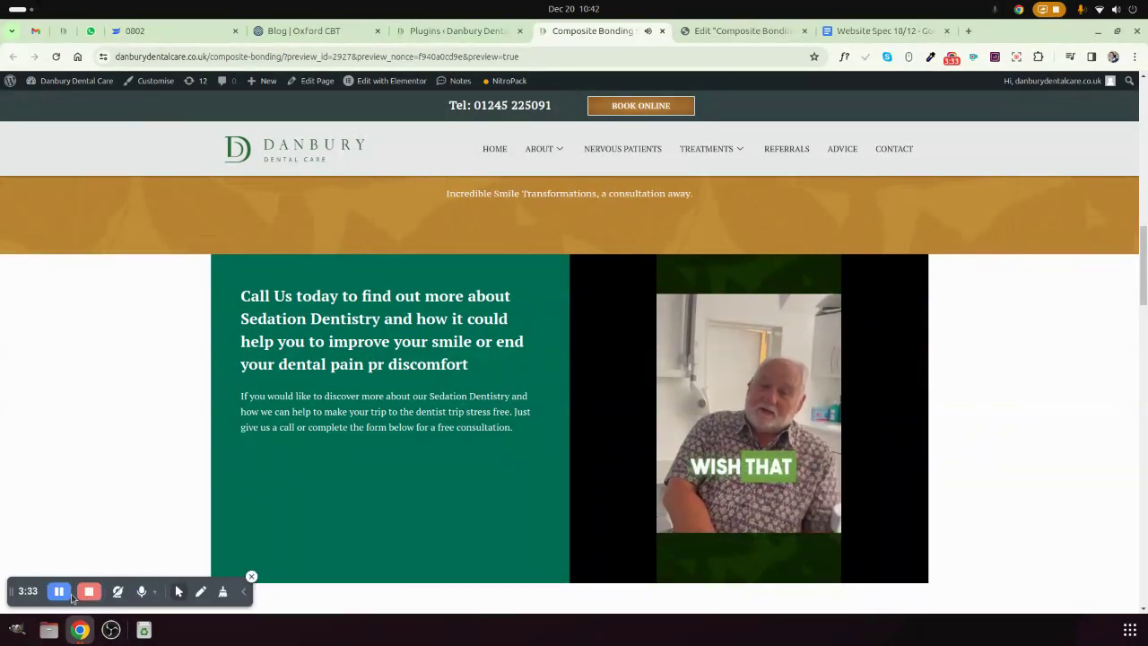